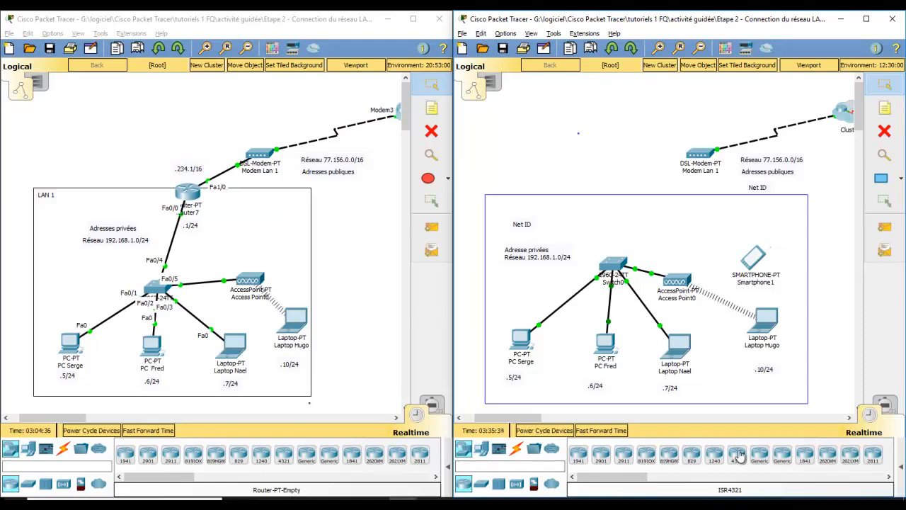
Place a generic Router-PT on the upper edge of the LAN rectangle and add a "LAN 1" note above the Net ID label.
left_click(759, 461)
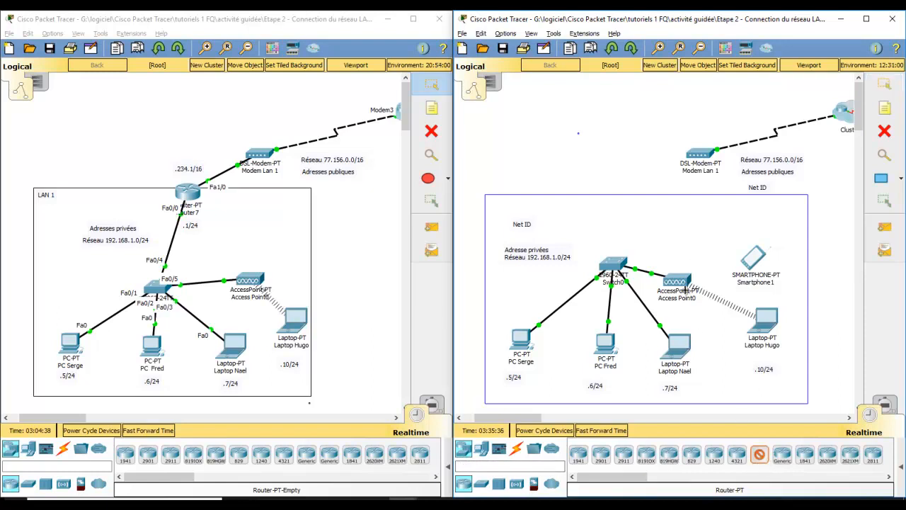
left_click(639, 194)
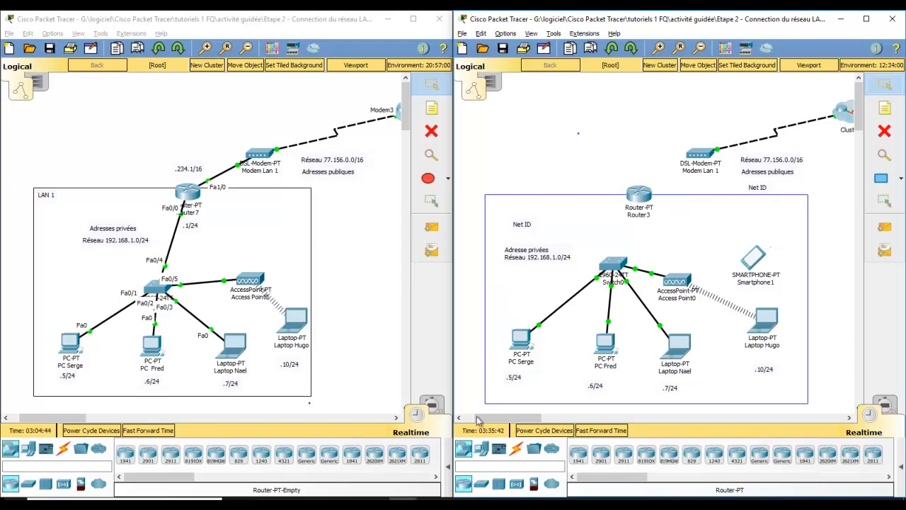
left_click(883, 113)
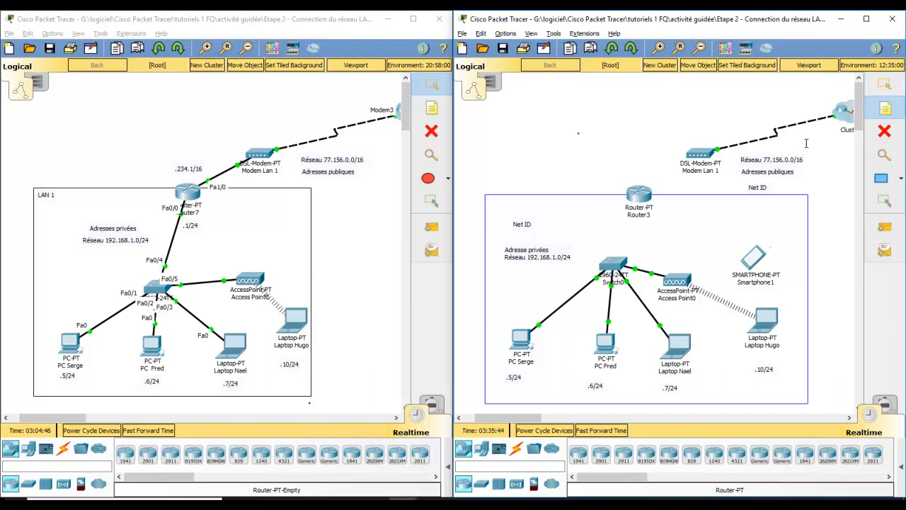
left_click(512, 205)
type("LAN 1")
left_click(516, 178)
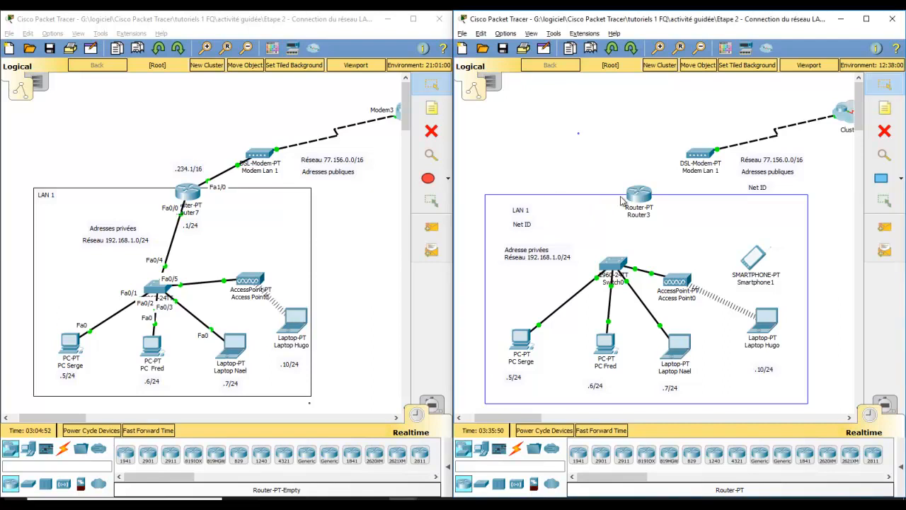
mouse_move(644, 204)
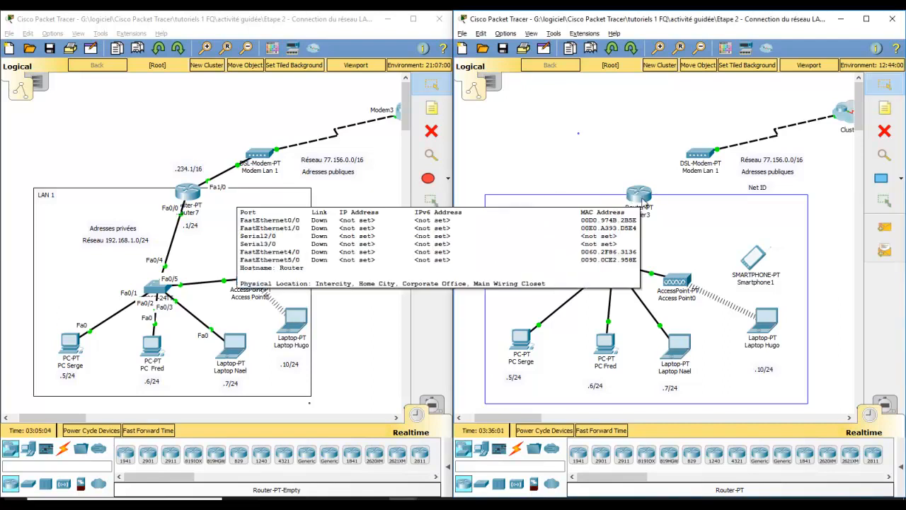
left_click(703, 196)
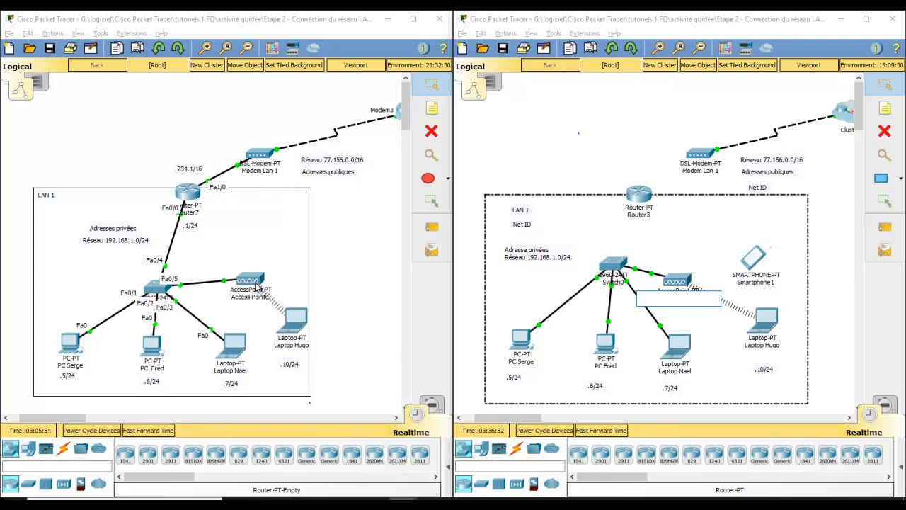
left_click(268, 244)
left_click(363, 242)
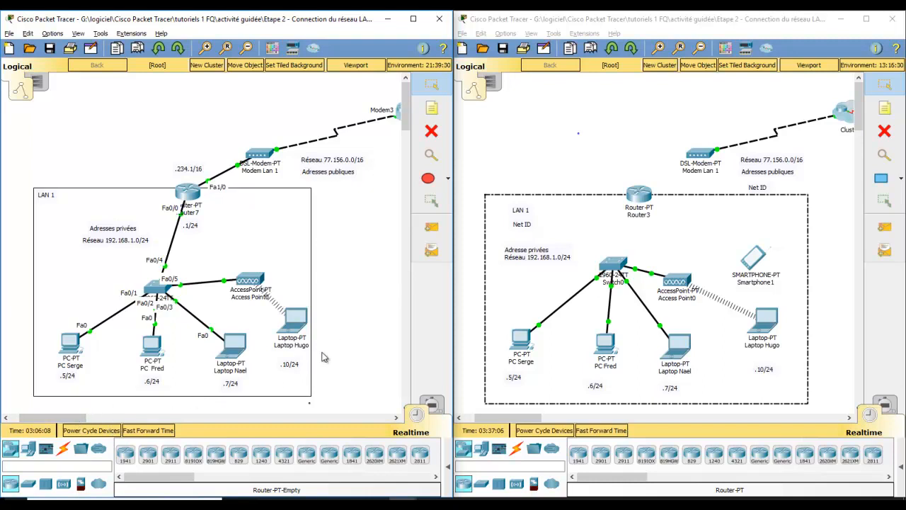
left_click(563, 142)
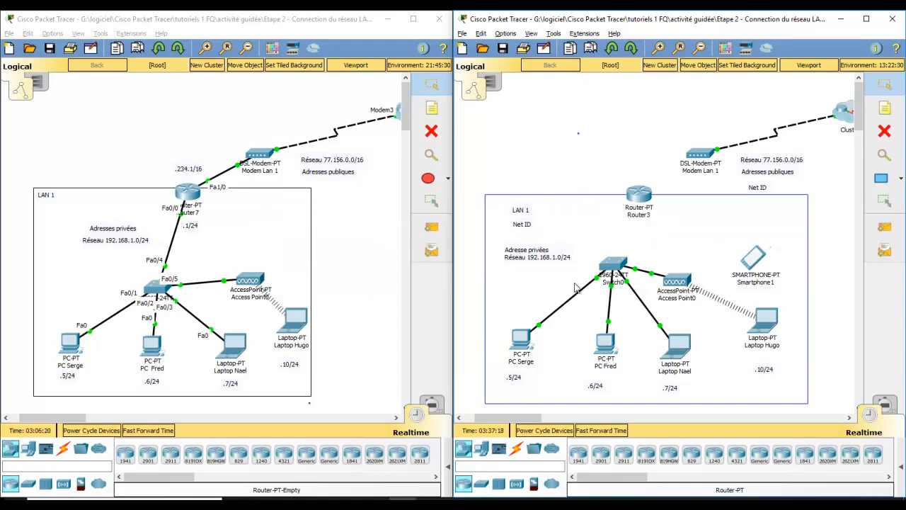
Complete the Net ID note inside the LAN 1 rectangle to read "Net ID 192.168.1".
double_click(530, 225)
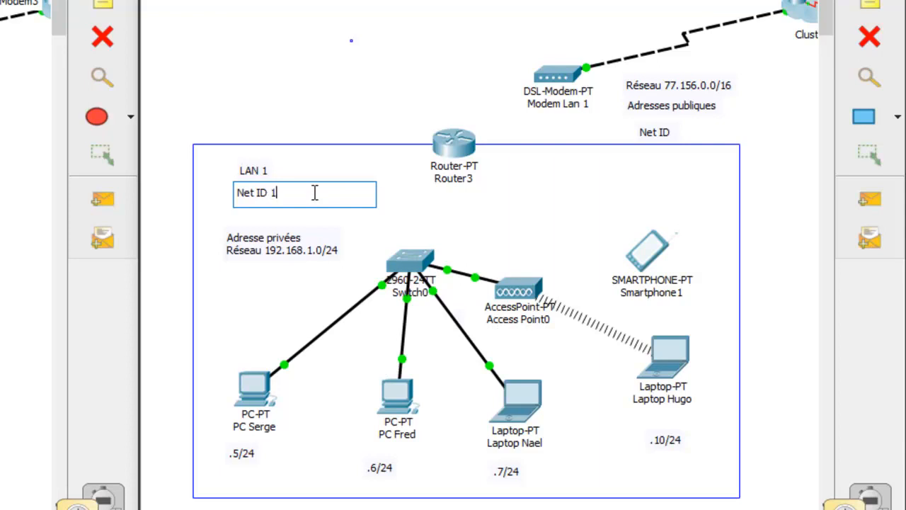
type("168.1")
left_click(316, 120)
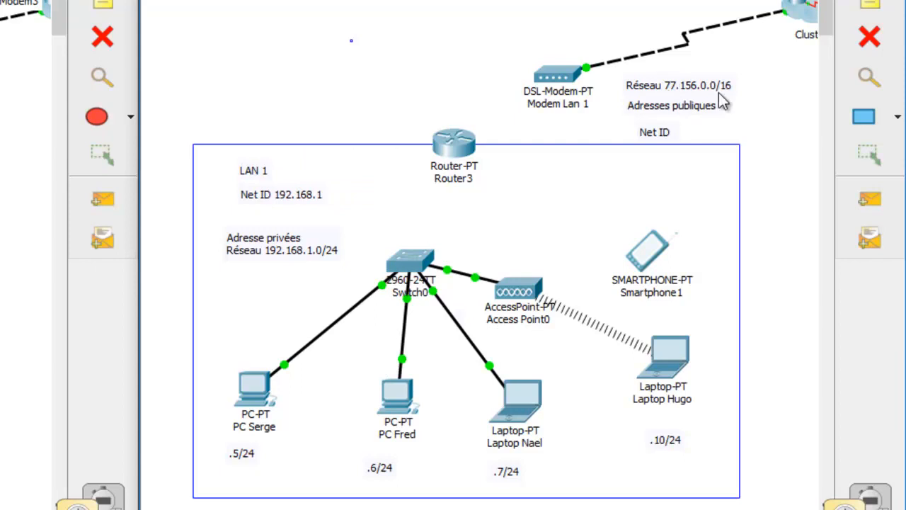
Complete the Net ID note under the public addresses label to read "Net ID 77.156".
double_click(673, 132)
left_click(674, 133)
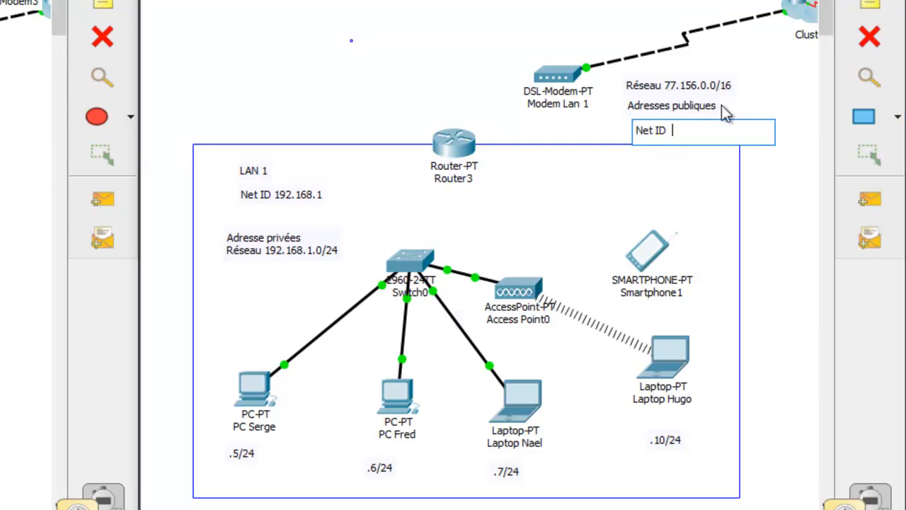
type("77.156")
left_click(785, 109)
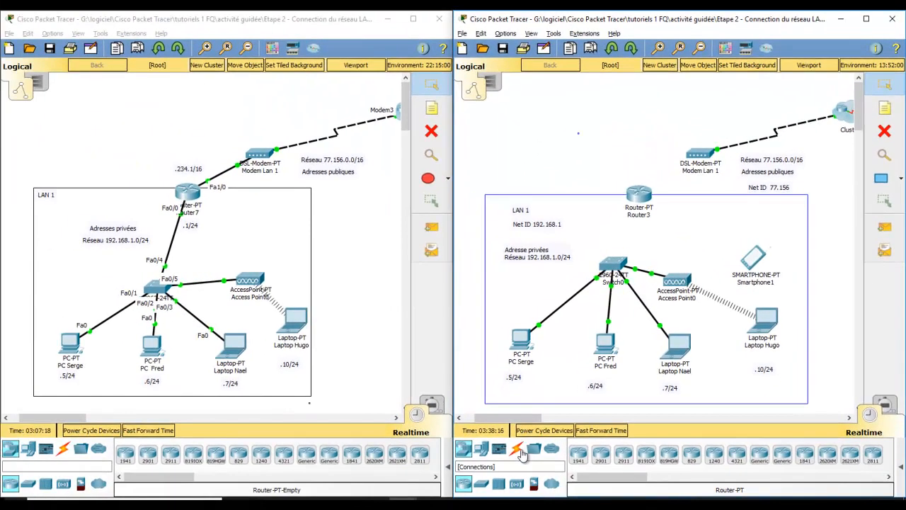
Connect FastEthernet0/5 of the switch to FastEthernet0/0 of the new router with a copper straight-through cable.
left_click(520, 451)
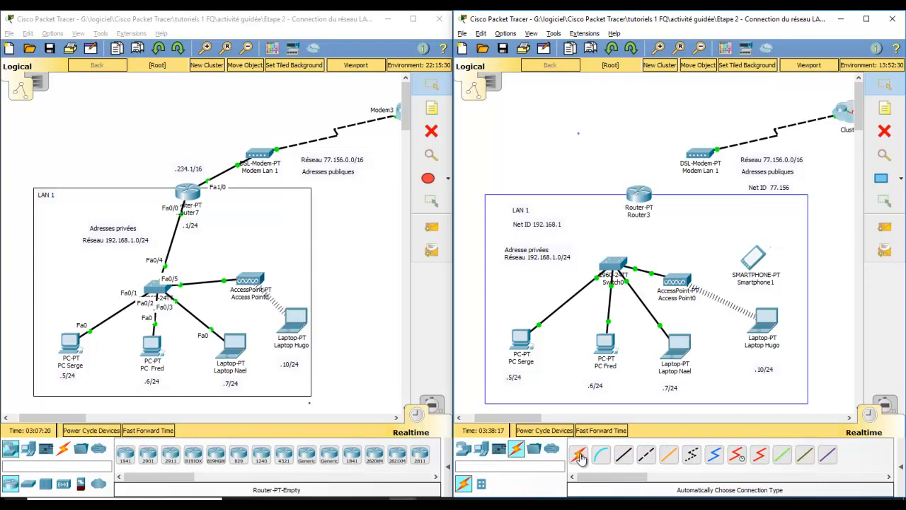
left_click(624, 454)
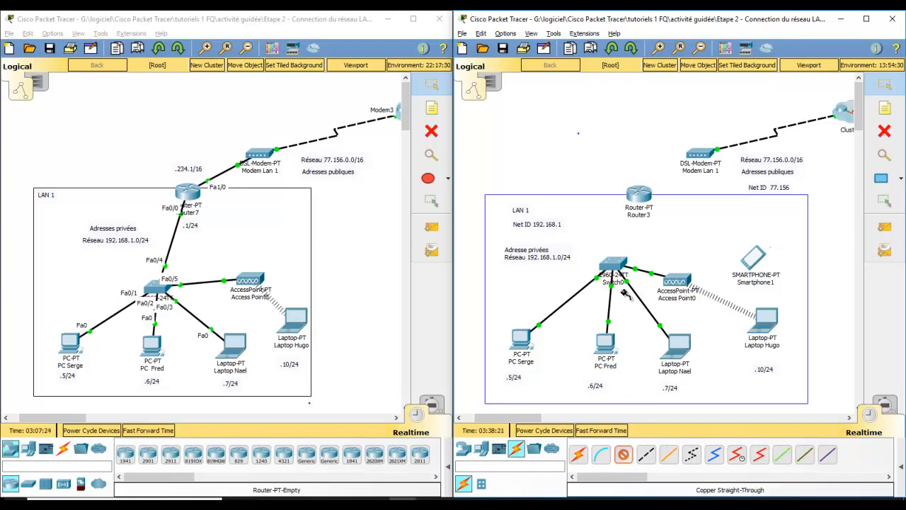
left_click(614, 264)
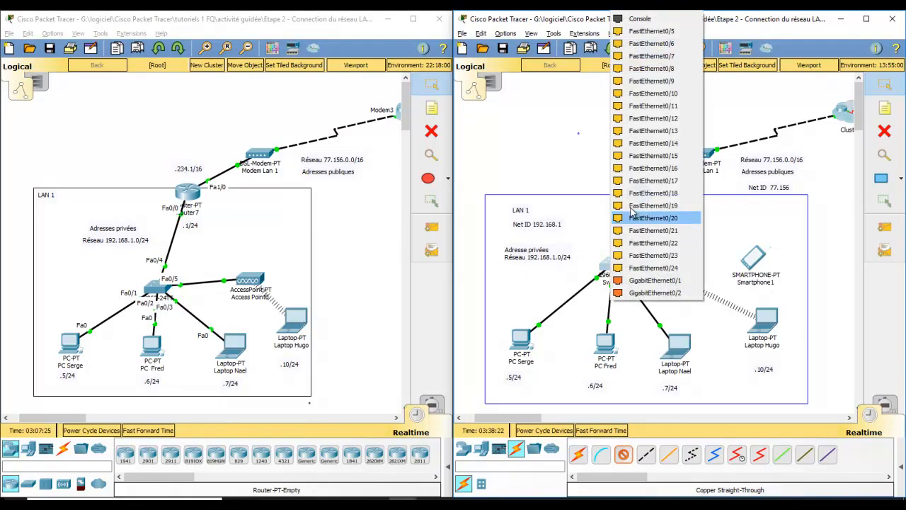
left_click(647, 32)
left_click(637, 197)
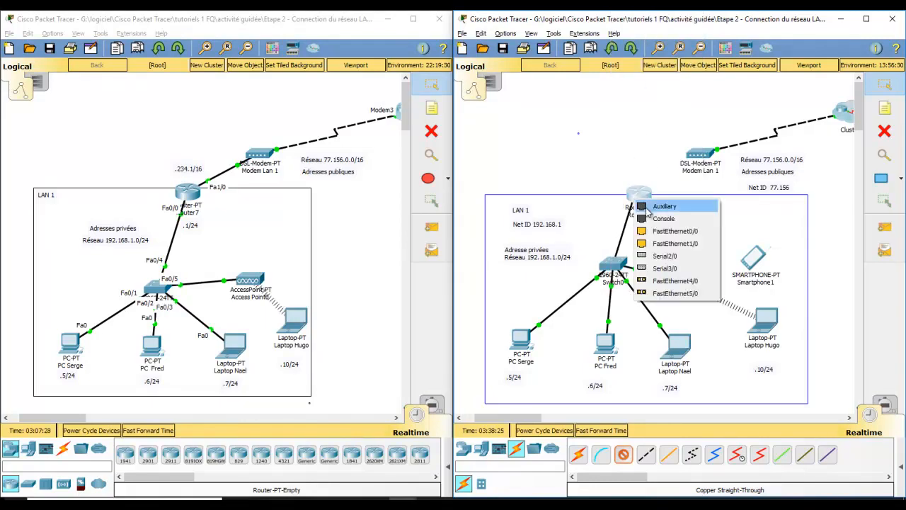
left_click(664, 231)
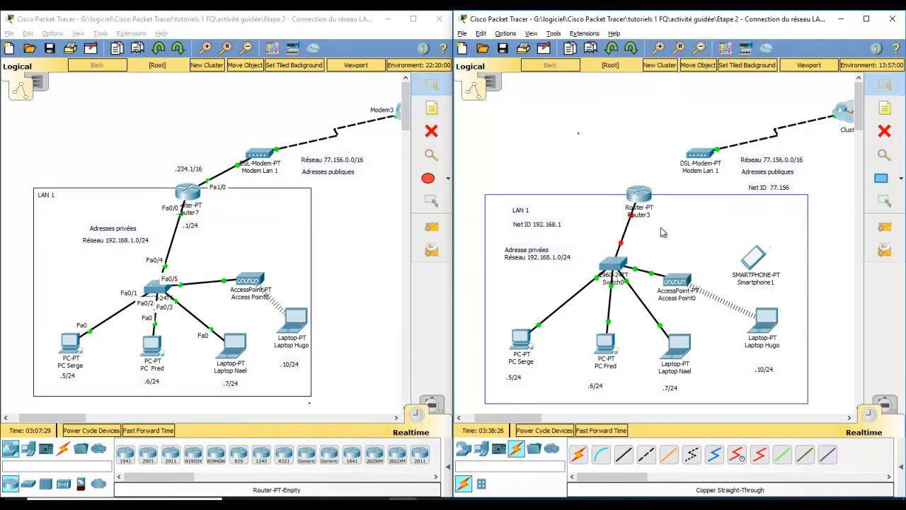
Connect FastEthernet1/0 of the router to Modem Lan 1 with a copper straight-through cable.
left_click(624, 455)
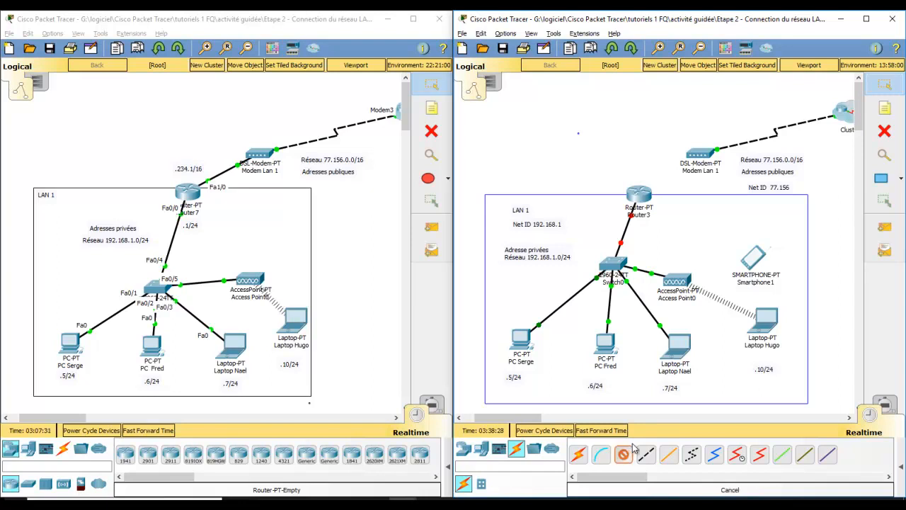
left_click(639, 193)
left_click(681, 224)
left_click(700, 157)
left_click(718, 163)
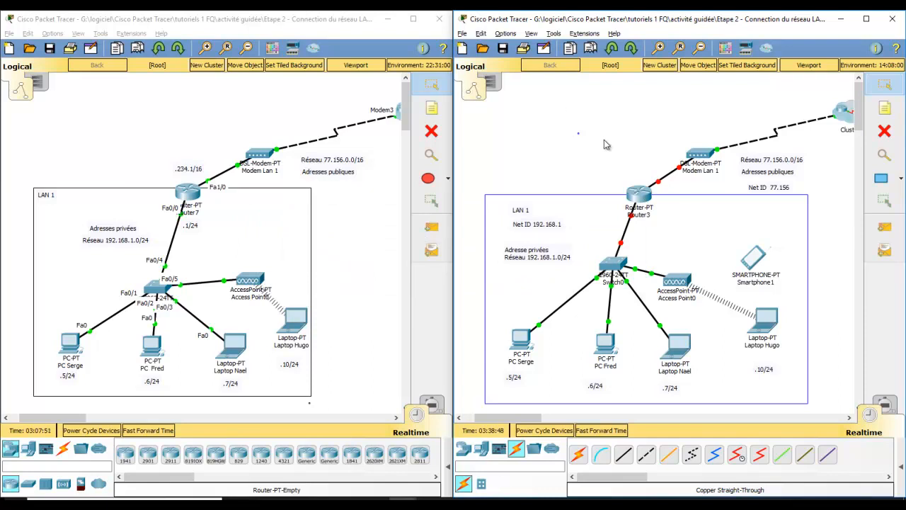
Examine the configuration pages of Router3's FastEthernet4/0, 0/0, 1/0 and 5/0 interfaces and its physical modules.
left_click(639, 197)
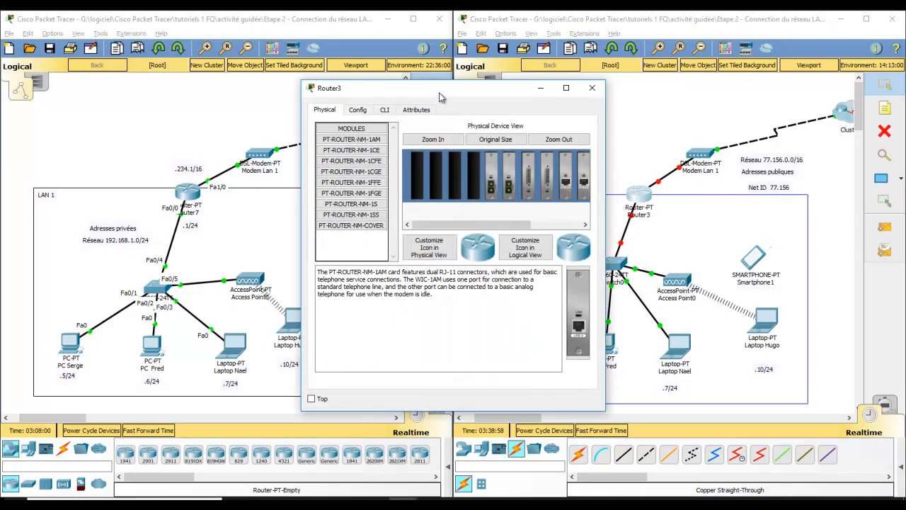
left_click_drag(439, 97, 339, 96)
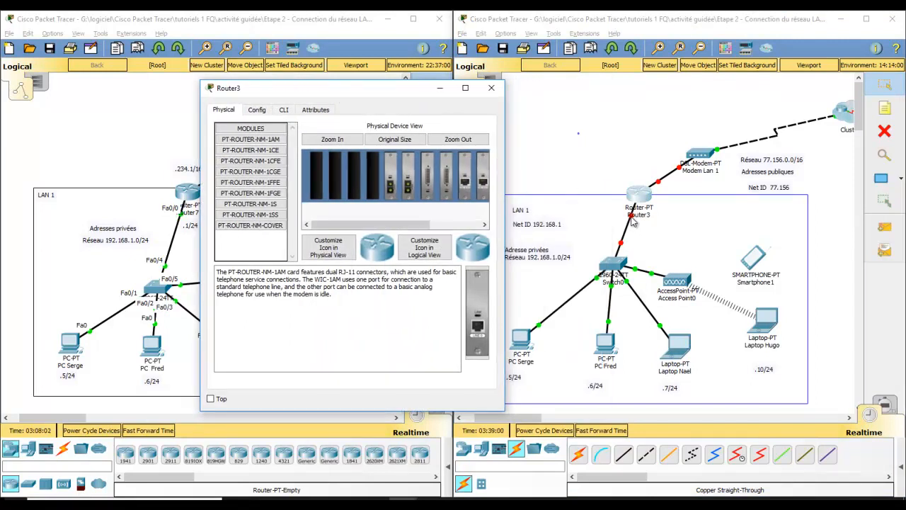
left_click_drag(404, 99, 383, 104)
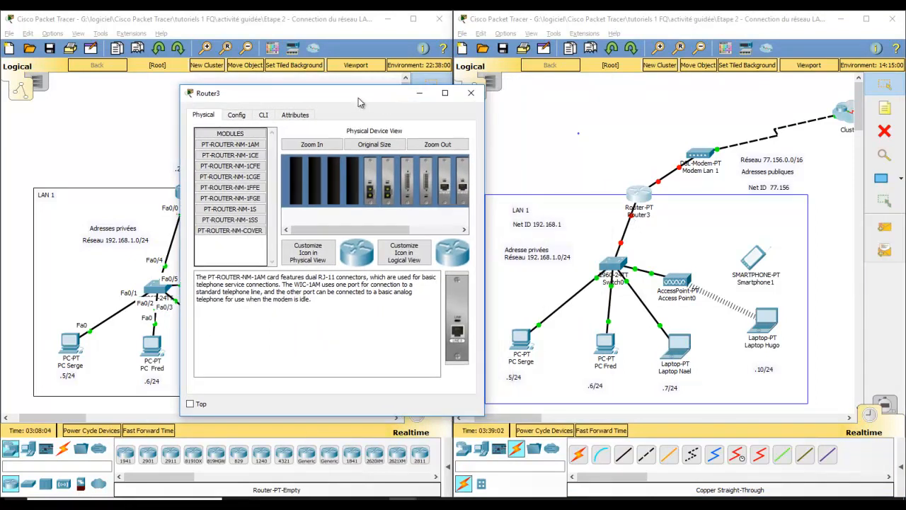
left_click(236, 115)
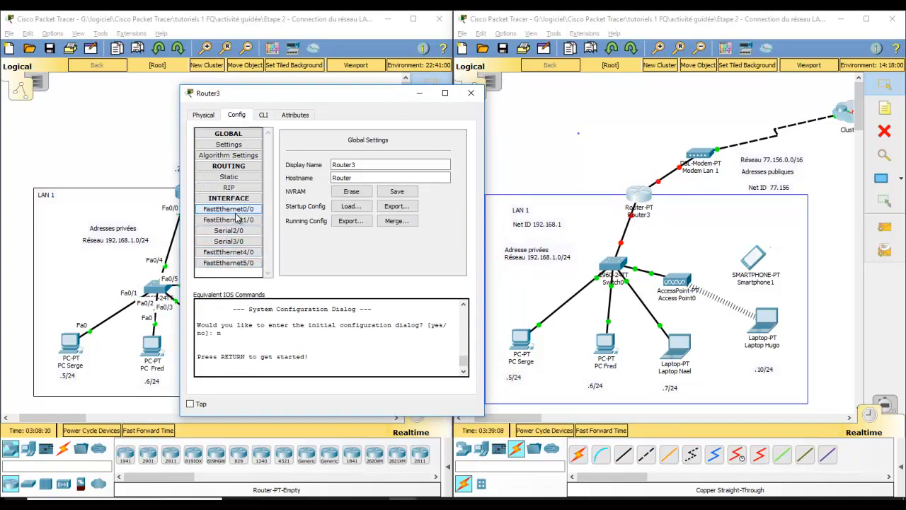
left_click(245, 254)
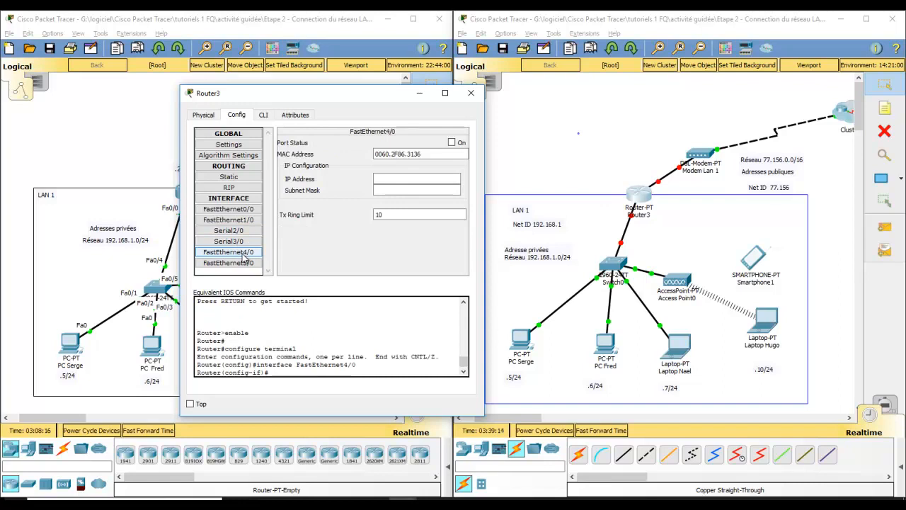
left_click(236, 209)
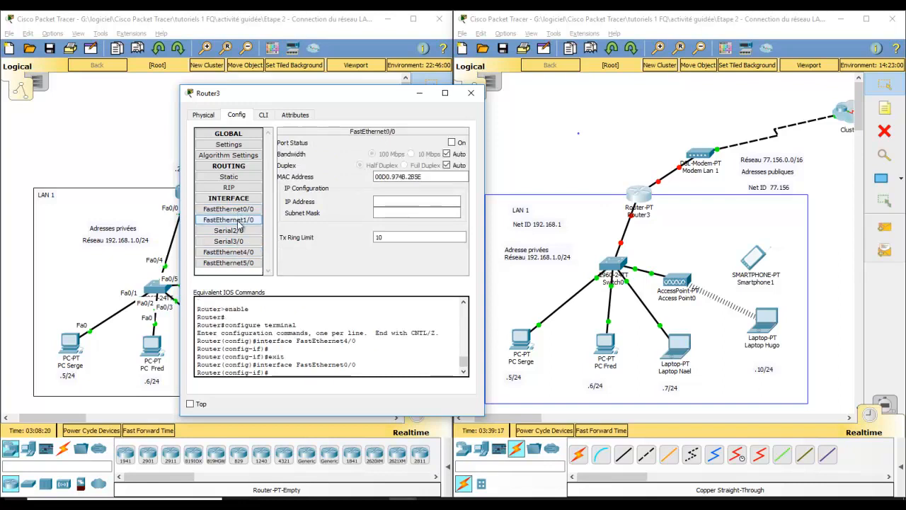
left_click(228, 220)
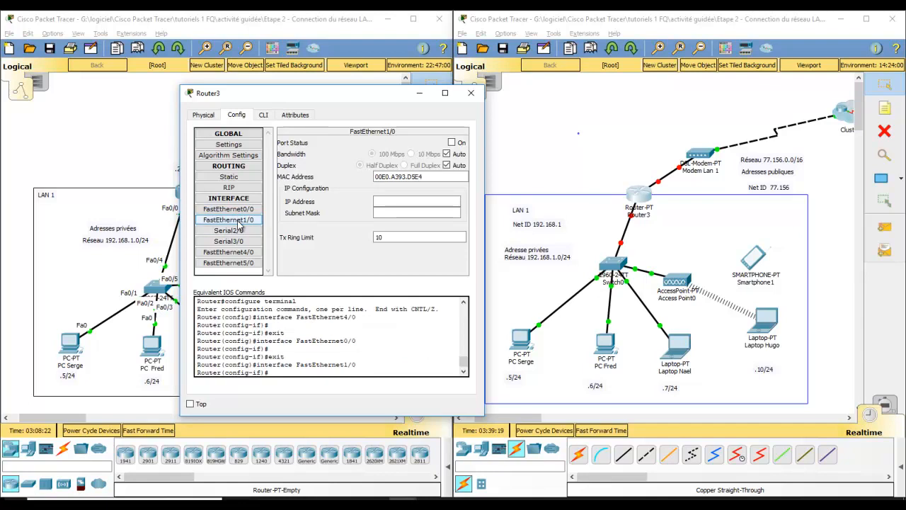
left_click(228, 263)
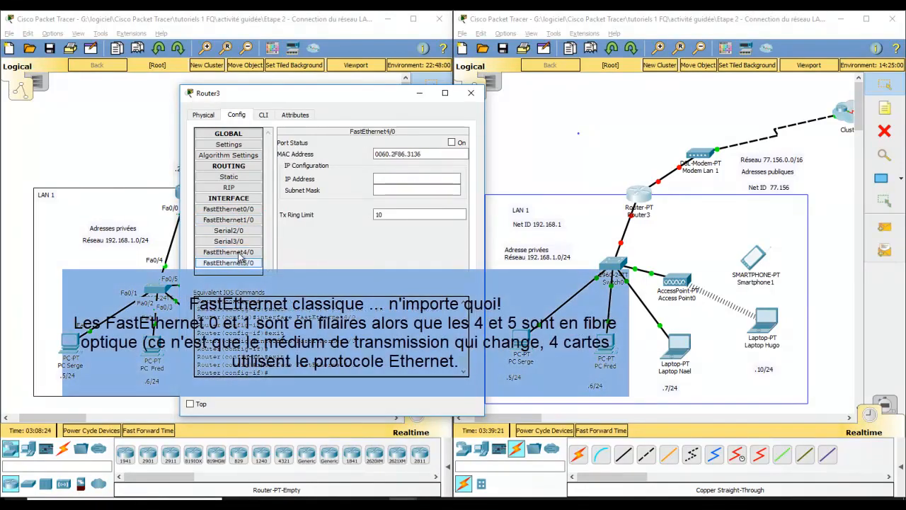
left_click(204, 115)
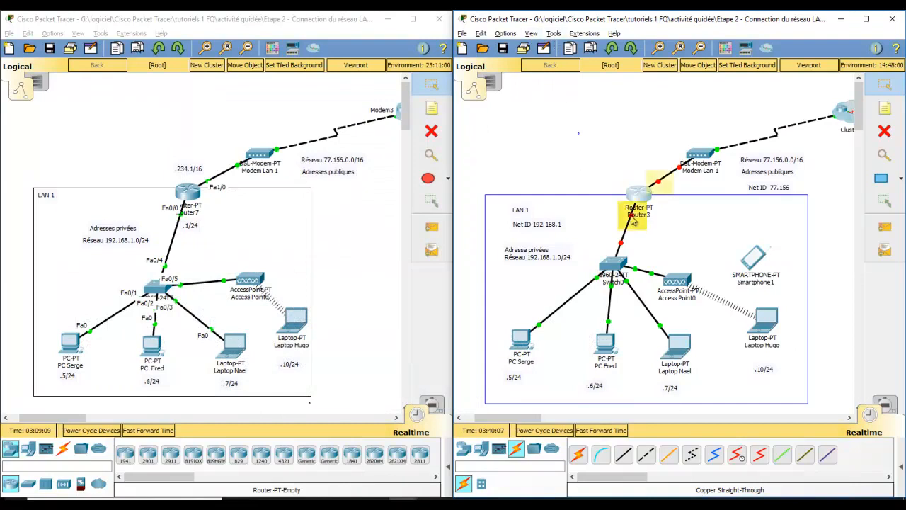
Enable the preference to always show port labels in the logical workspace.
left_click(505, 33)
left_click(513, 46)
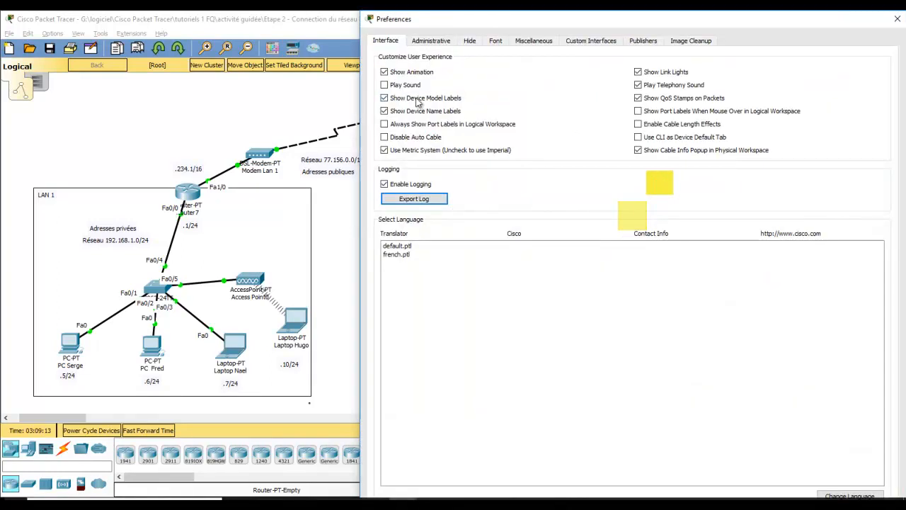
left_click(384, 125)
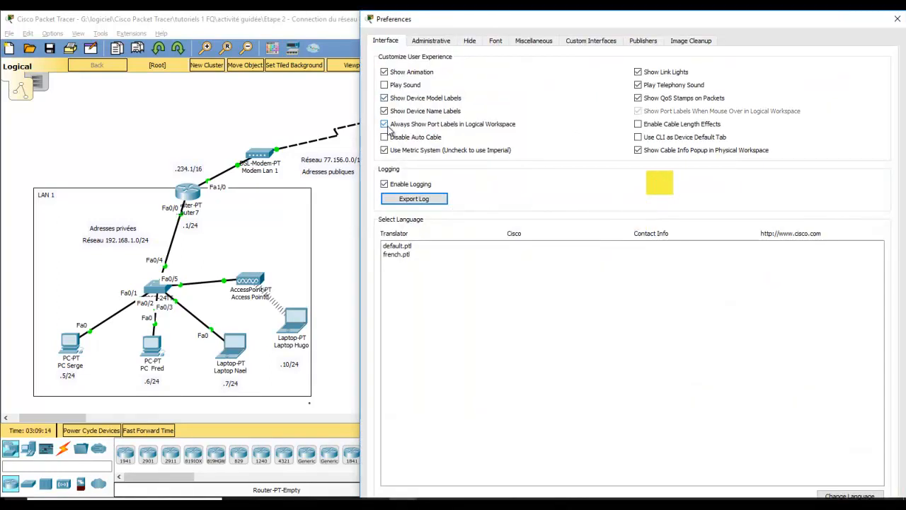
left_click(897, 24)
Set the IP address of Router3's FastEthernet0/0 interface to 192.168.1.1.
left_click(636, 202)
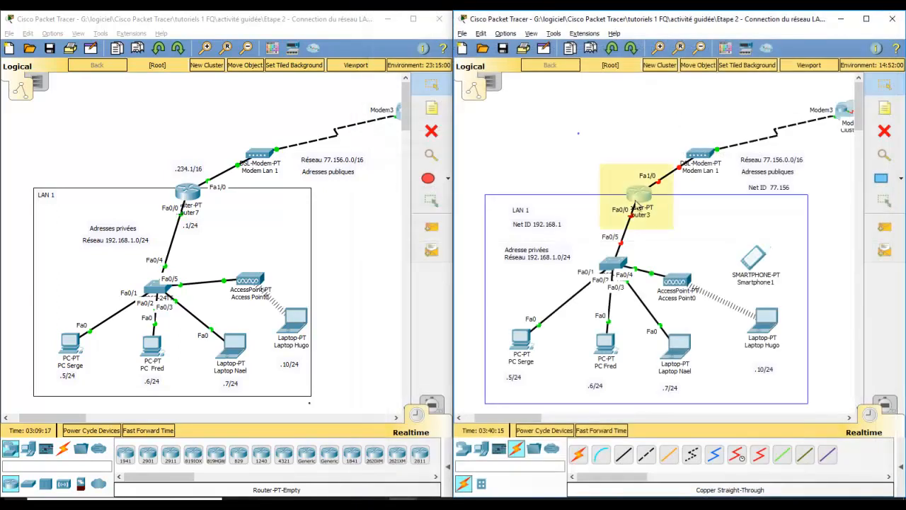
left_click(643, 197)
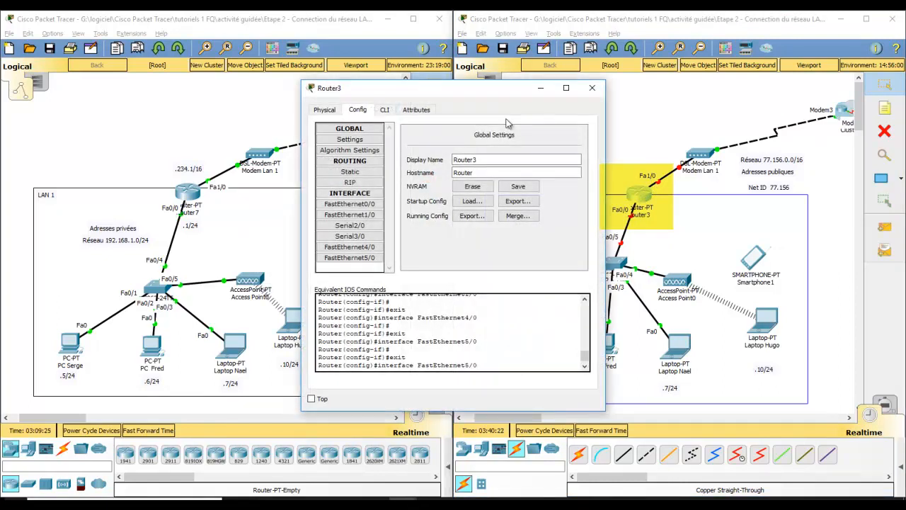
left_click_drag(446, 90, 389, 97)
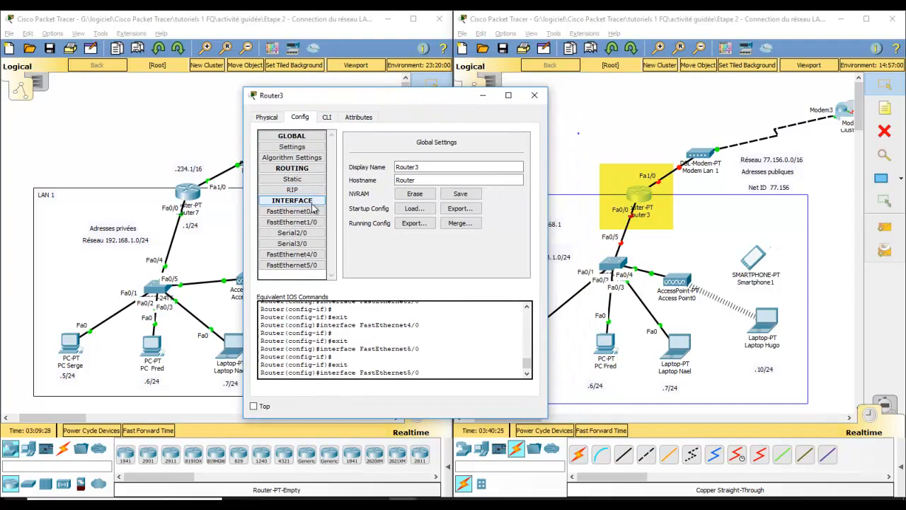
left_click(314, 214)
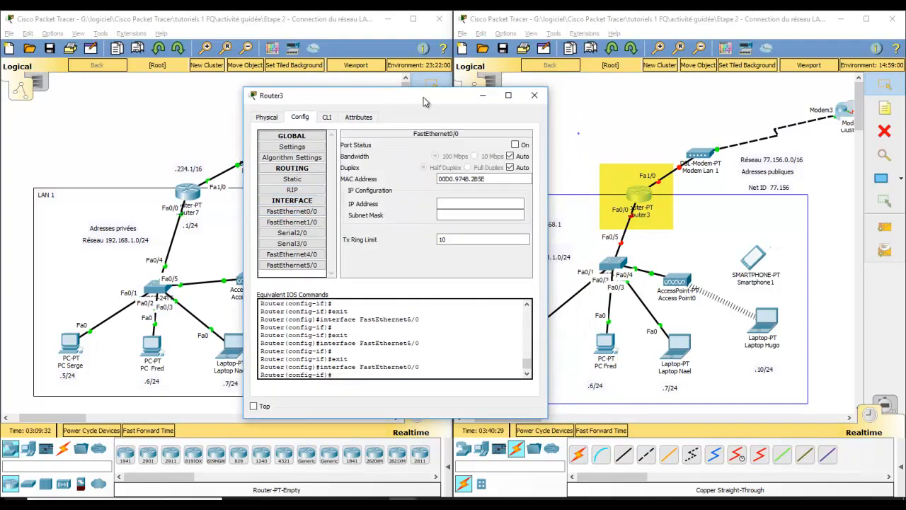
left_click_drag(423, 97, 356, 119)
left_click(394, 227)
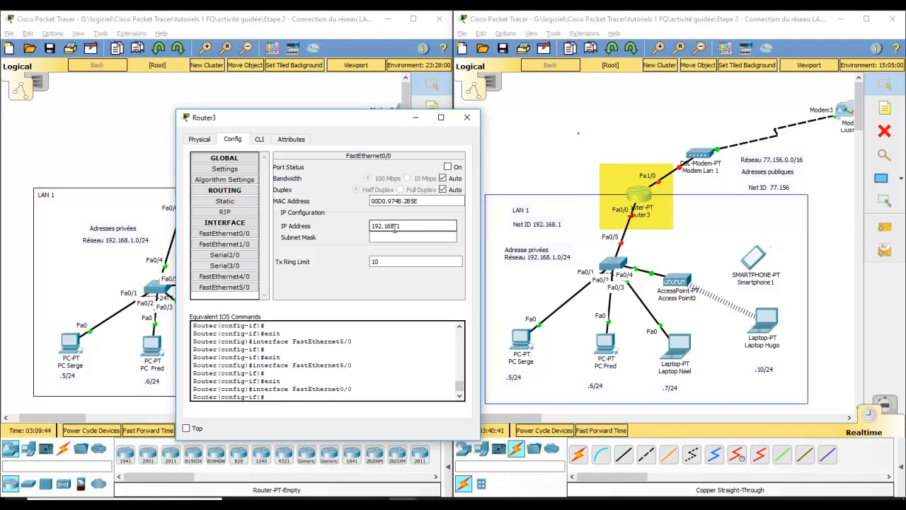
mouse_move(364, 126)
left_mouse_down()
mouse_move(434, 128)
mouse_move(380, 128)
left_mouse_up()
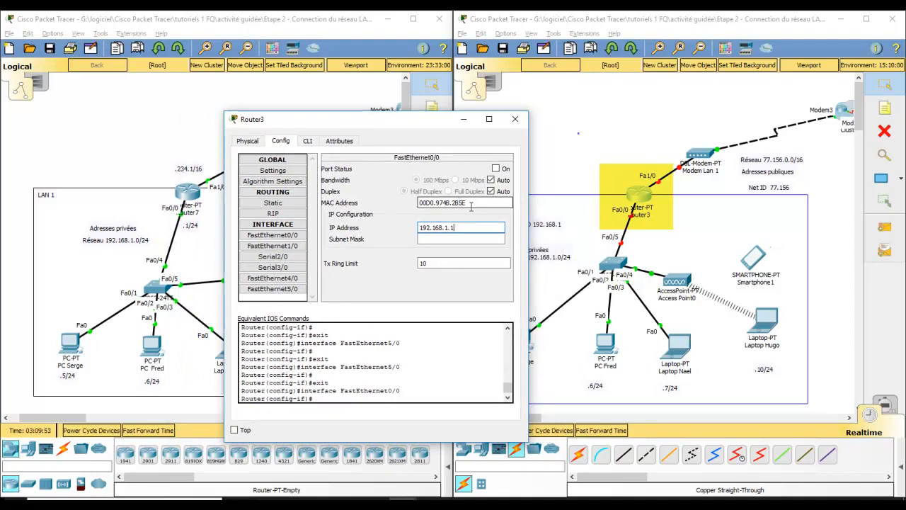
Apply subnet mask 255.255.255.0 to Router3's FastEthernet0/0 interface and turn its port on.
key("Tab")
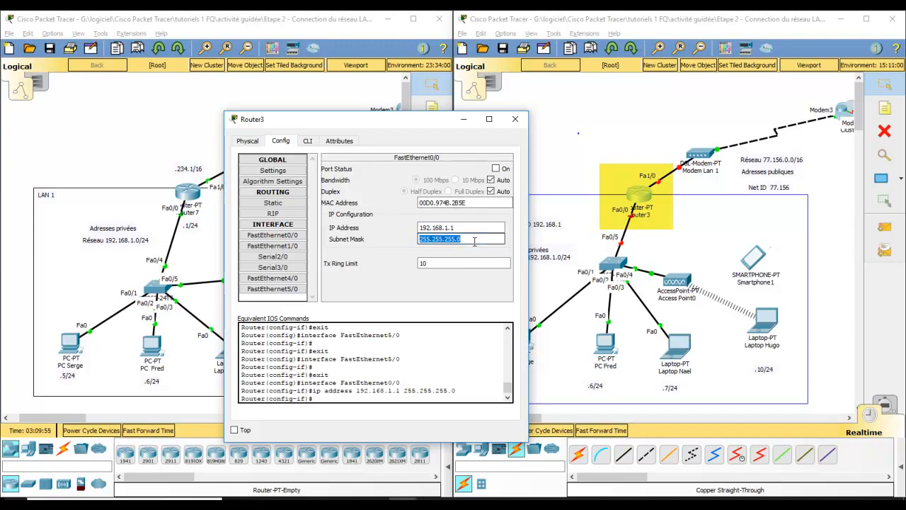
left_click_drag(472, 238, 405, 237)
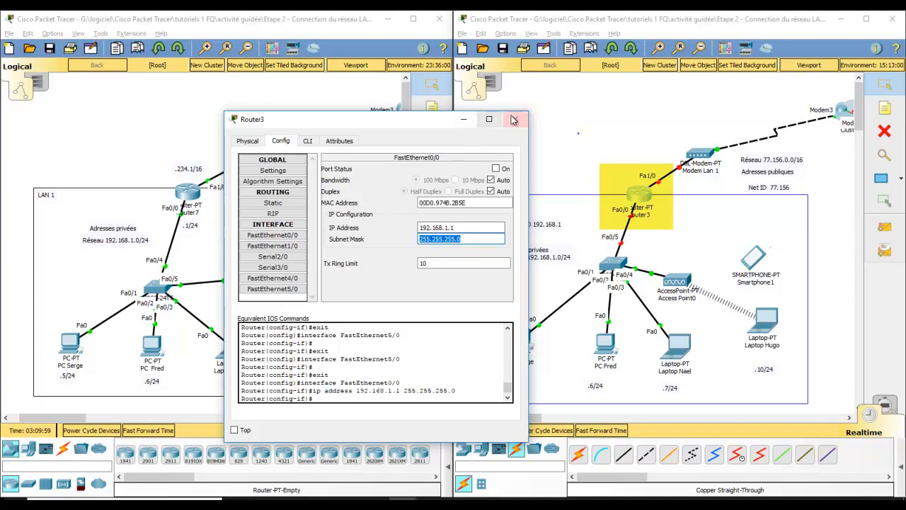
left_click(496, 169)
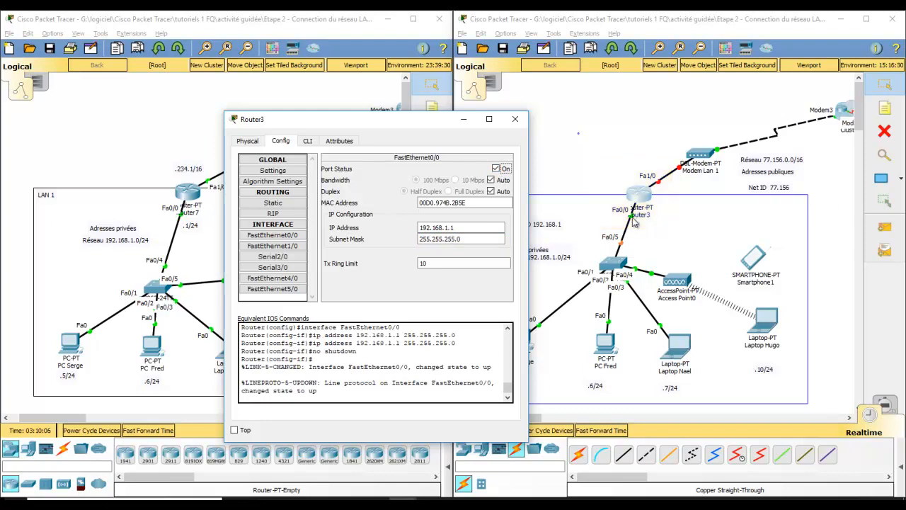
left_click(515, 119)
Set the IP address of Router3's FastEthernet1/0 interface to 77.156.234.1.
left_click(647, 201)
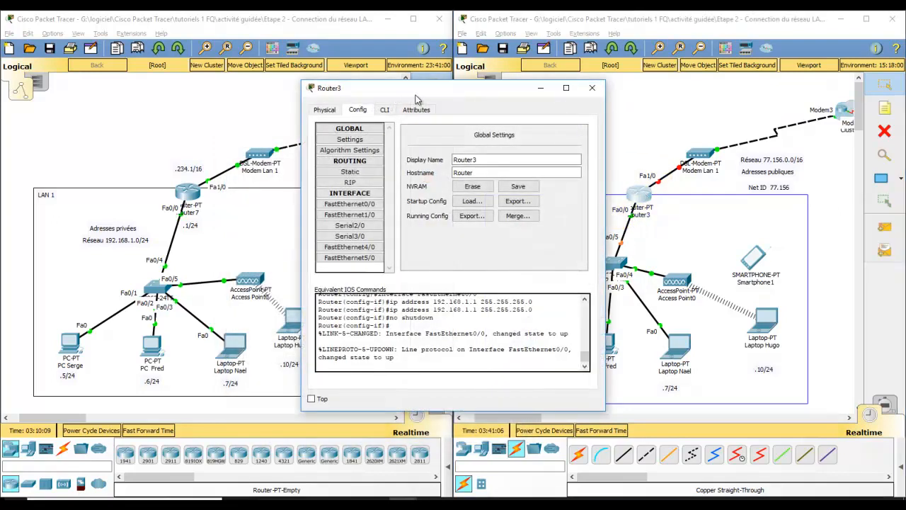
left_click(352, 216)
left_click(500, 195)
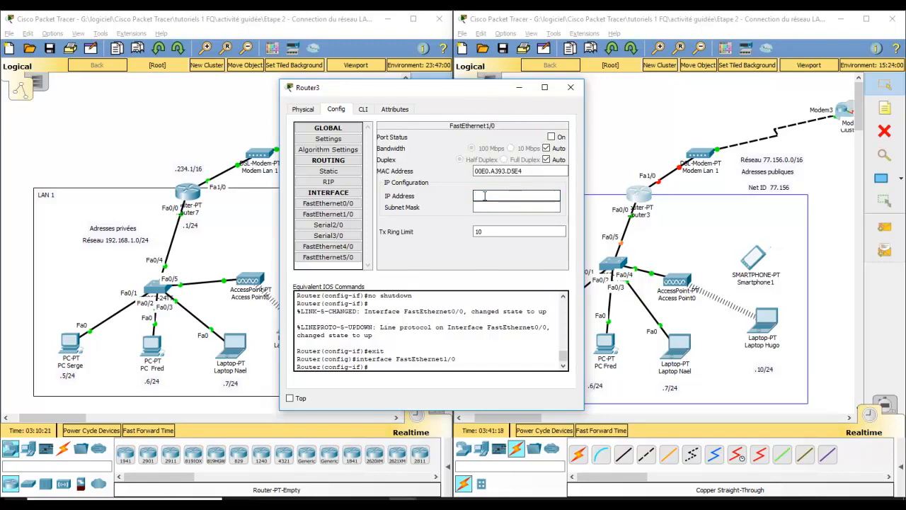
type("156.")
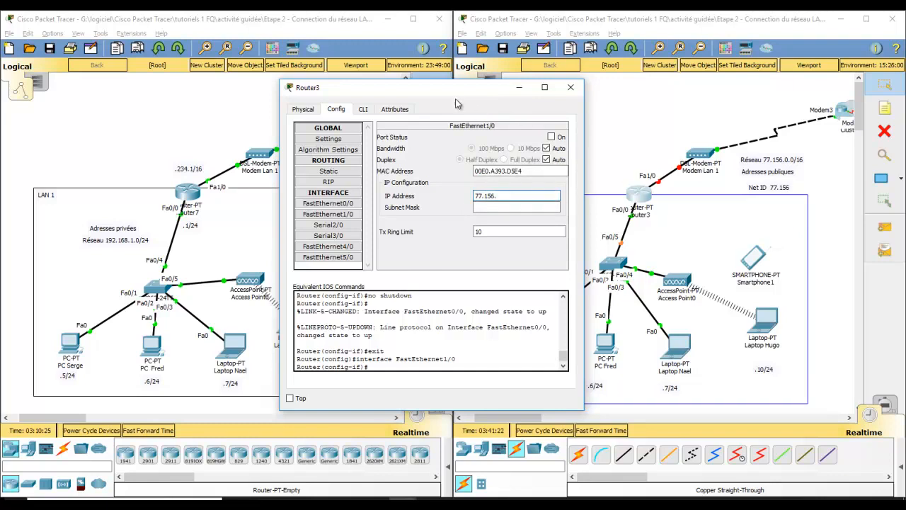
mouse_move(456, 93)
left_mouse_down()
mouse_move(490, 92)
mouse_move(469, 93)
left_mouse_up()
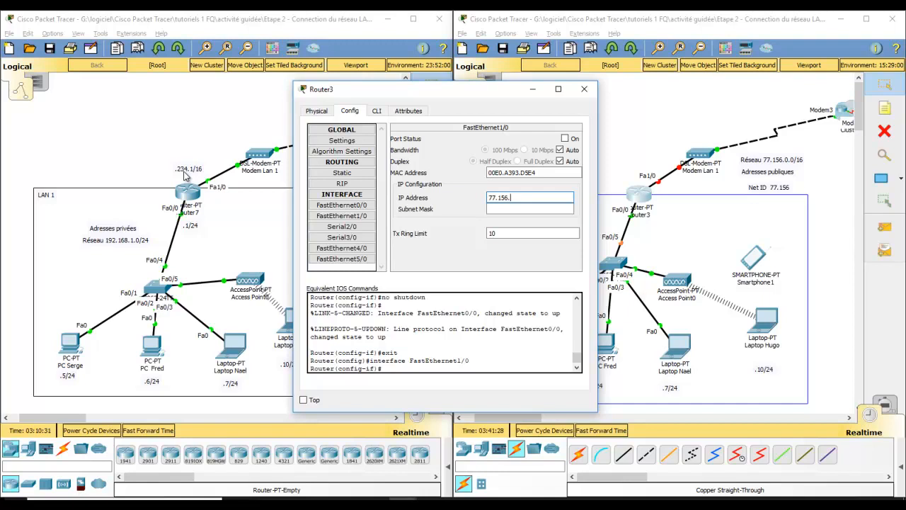
left_click(496, 207)
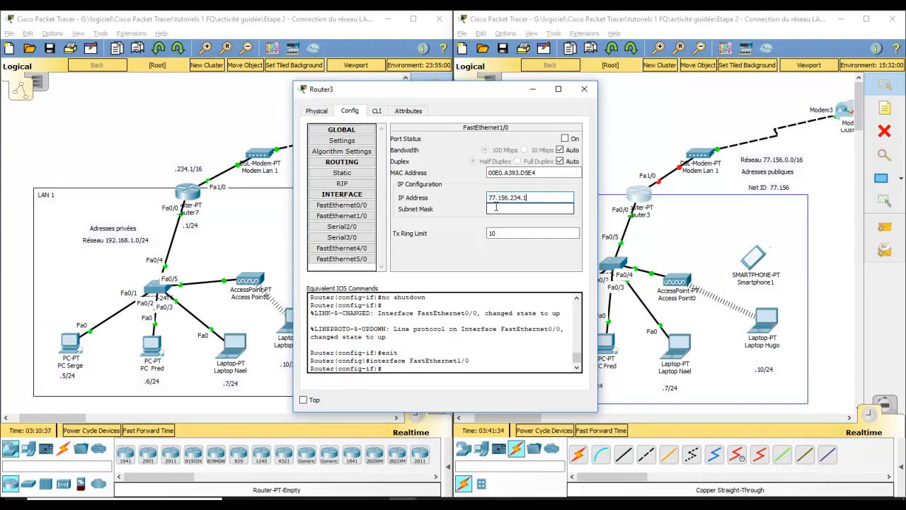
Set the subnet mask of Router3's FastEthernet1/0 interface to 255.255.0.0 and turn its port on.
left_click(496, 207)
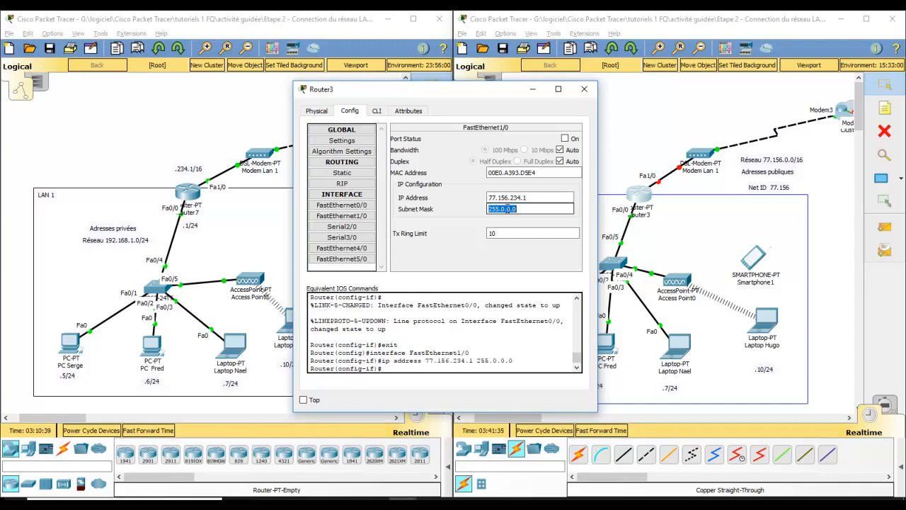
left_click(525, 209)
type("55.")
left_click(564, 138)
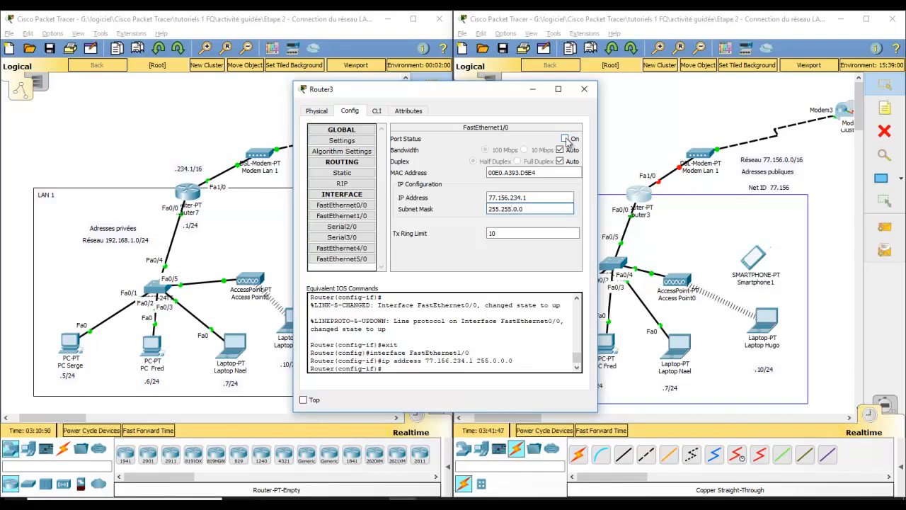
left_click(584, 88)
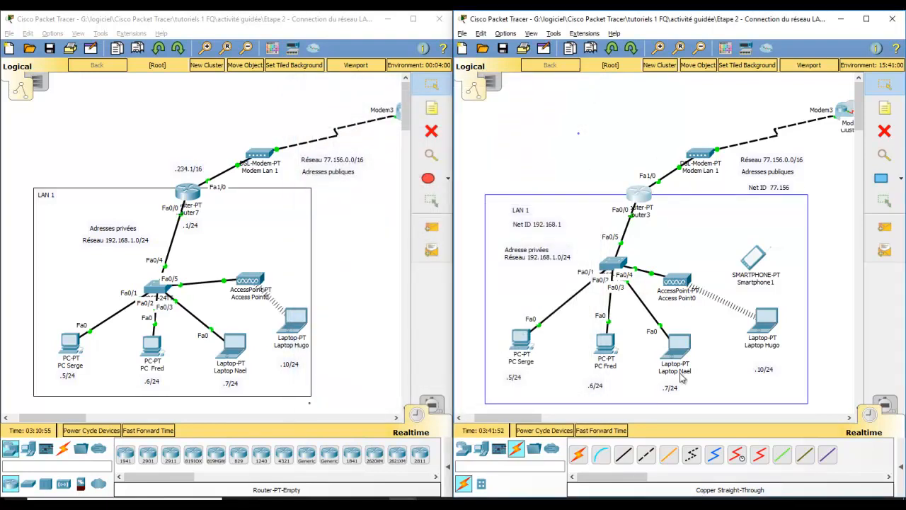
Test connectivity inside LAN 1 by sending a simple PDU from the .6/24 PC to the .7/24 laptop.
left_click_drag(535, 418, 550, 423)
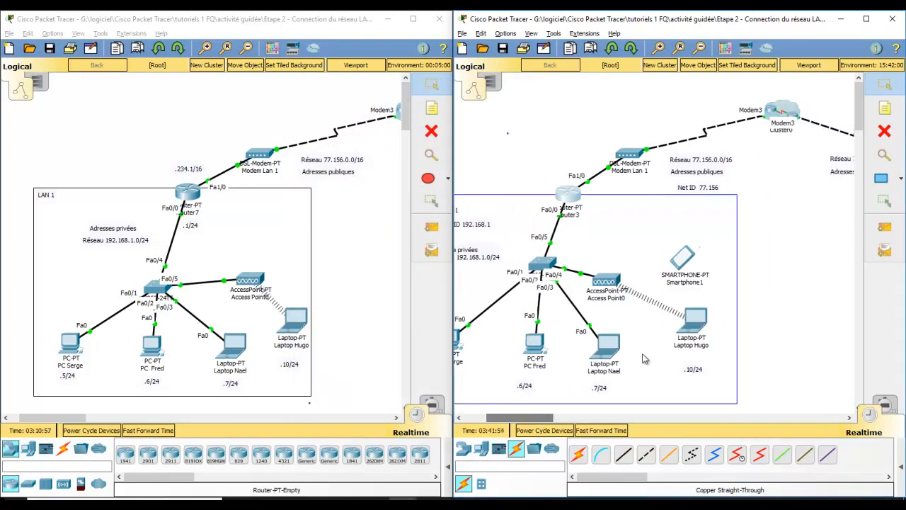
left_click(887, 228)
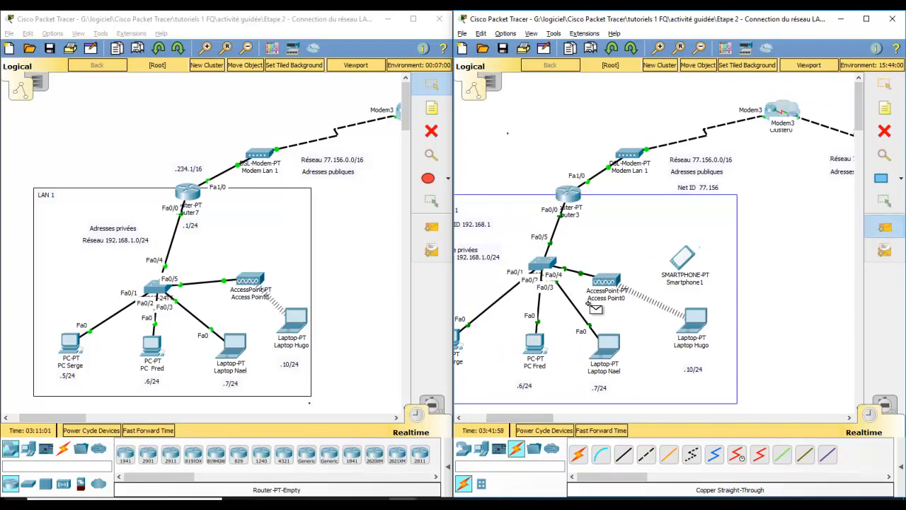
left_click(541, 353)
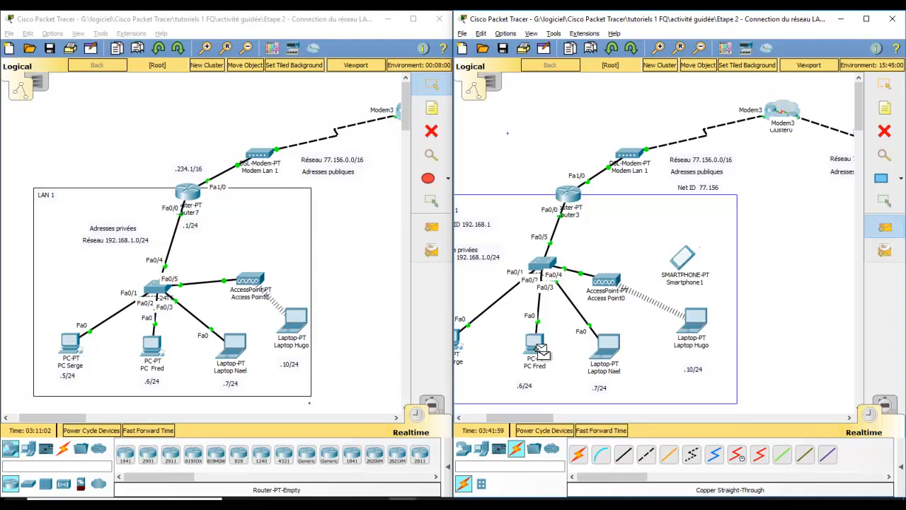
left_click(616, 354)
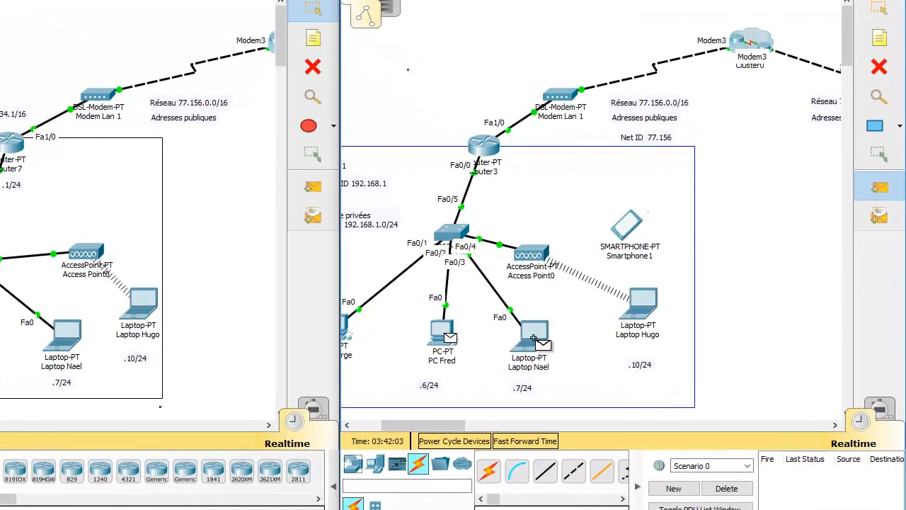
left_click(535, 341)
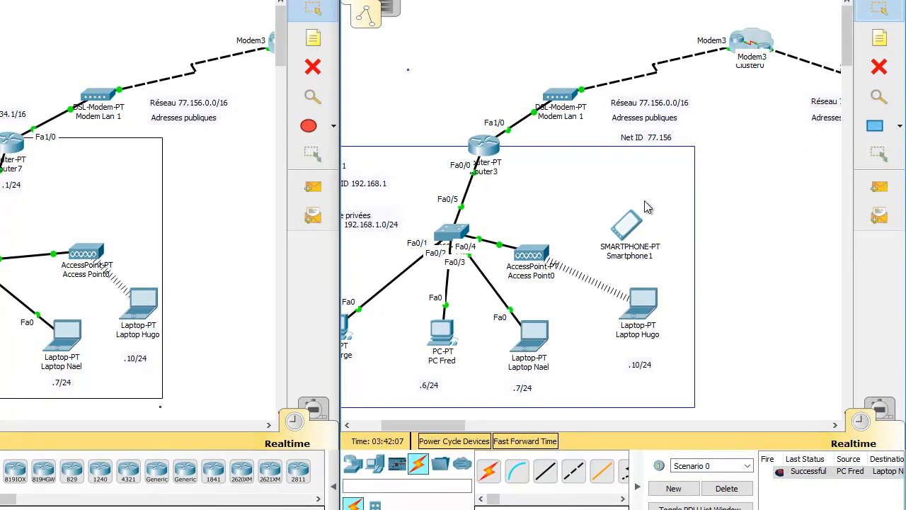
Send a simple PDU from the .6/24 PC to Router3 to test the link to the gateway.
key("p")
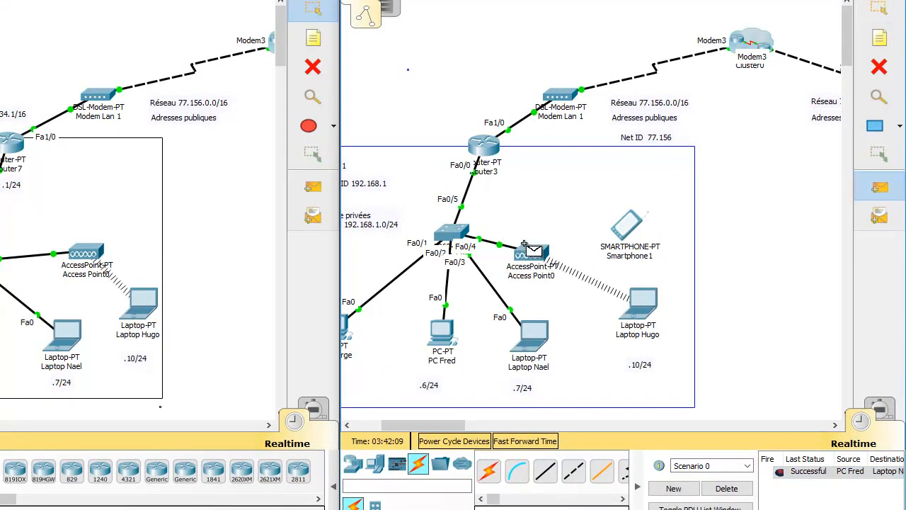
left_click(440, 330)
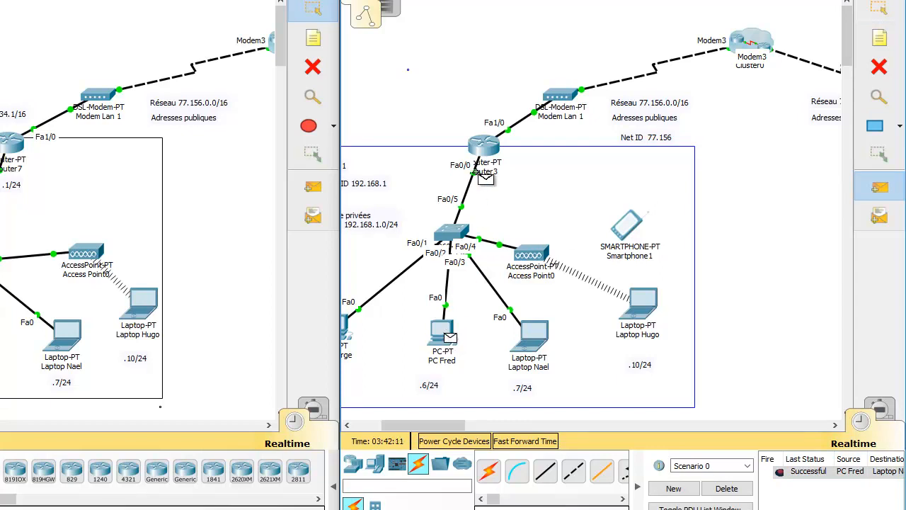
left_click(484, 150)
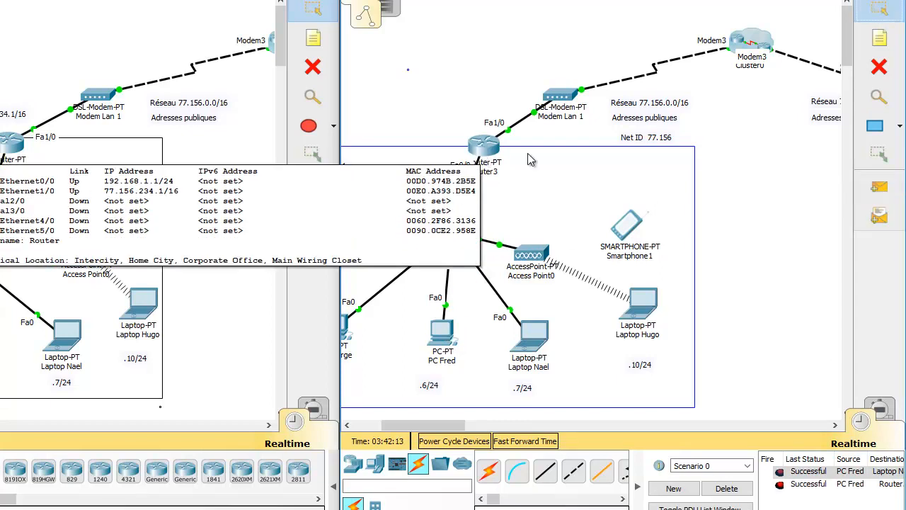
Test connectivity from Router3 to Router1 inside Cluster0 with a simple PDU, and delete Scenario 0's PDU results.
left_click(879, 190)
left_click(484, 144)
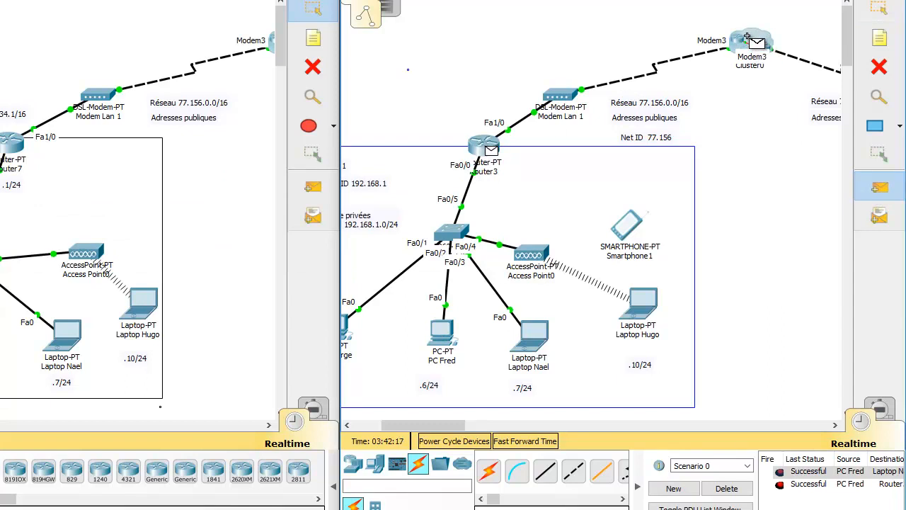
left_click(752, 39)
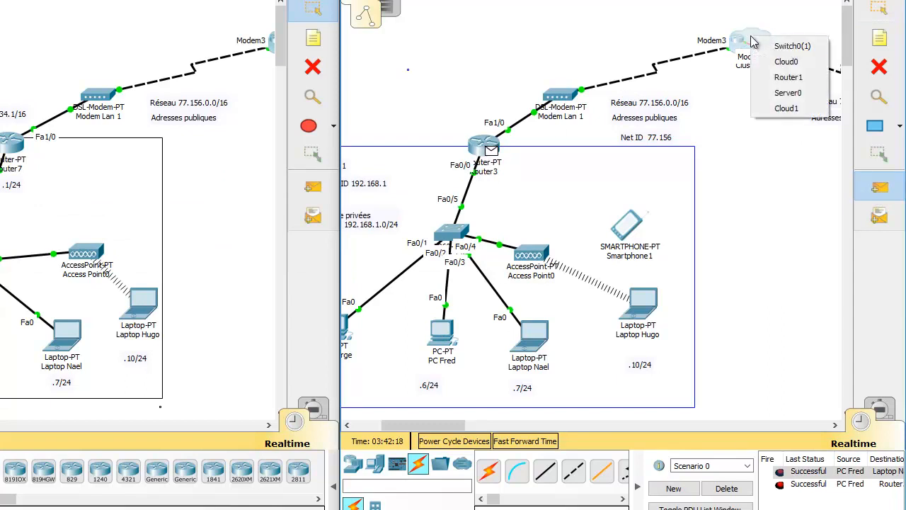
left_click(793, 79)
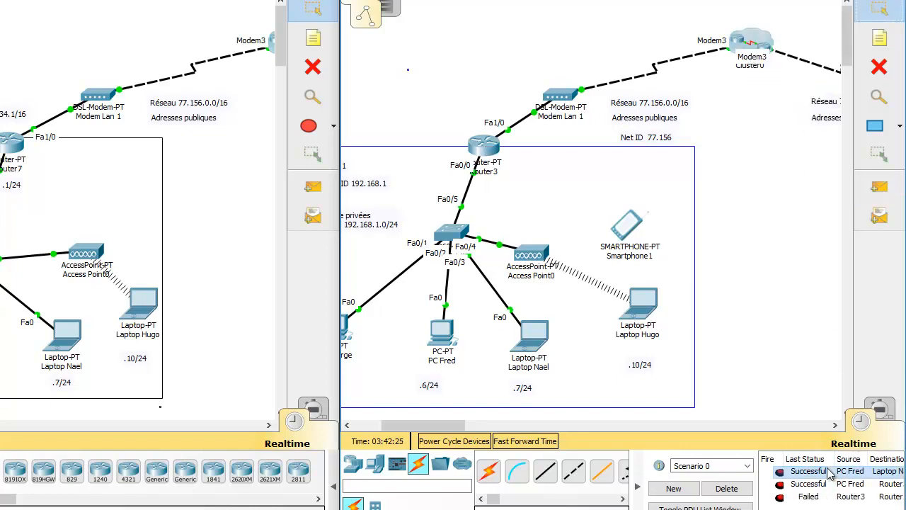
left_click(726, 489)
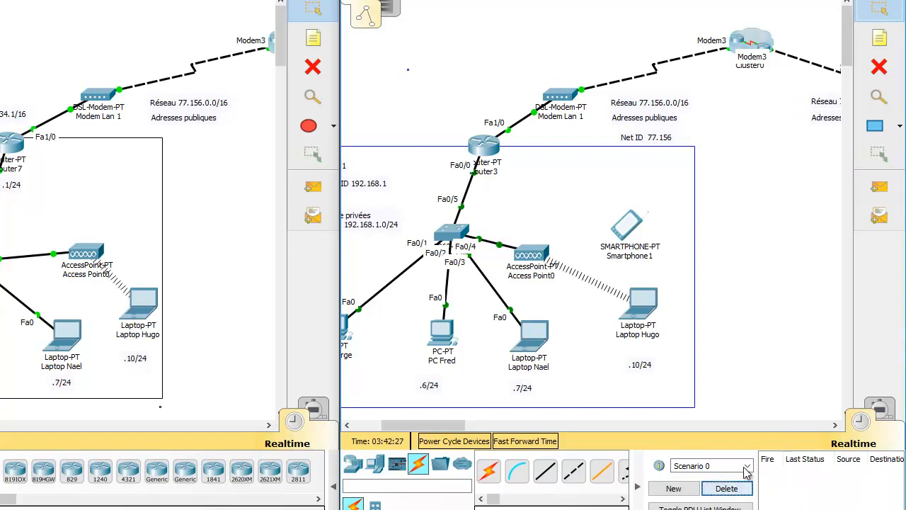
Examine the WAN devices and addressing inside Cluster0, including Router1's interface addresses, and return to the root network.
left_click(750, 39)
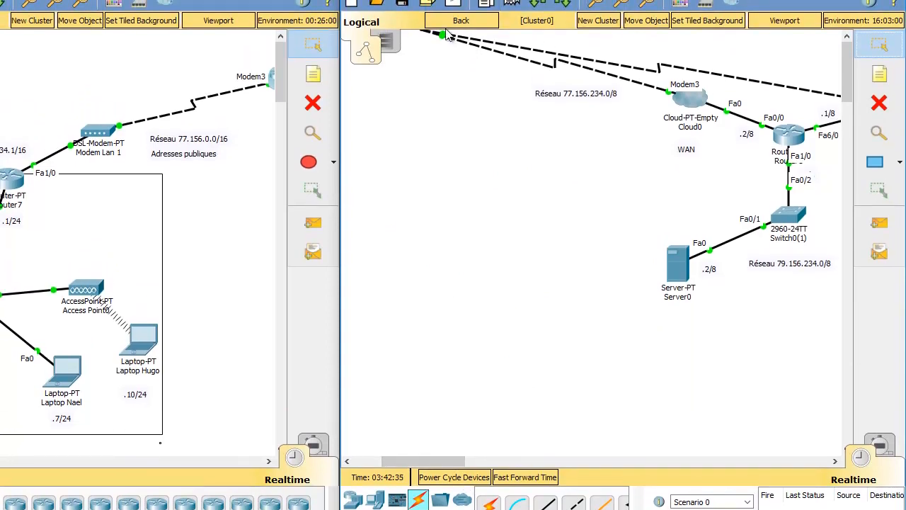
left_click(461, 21)
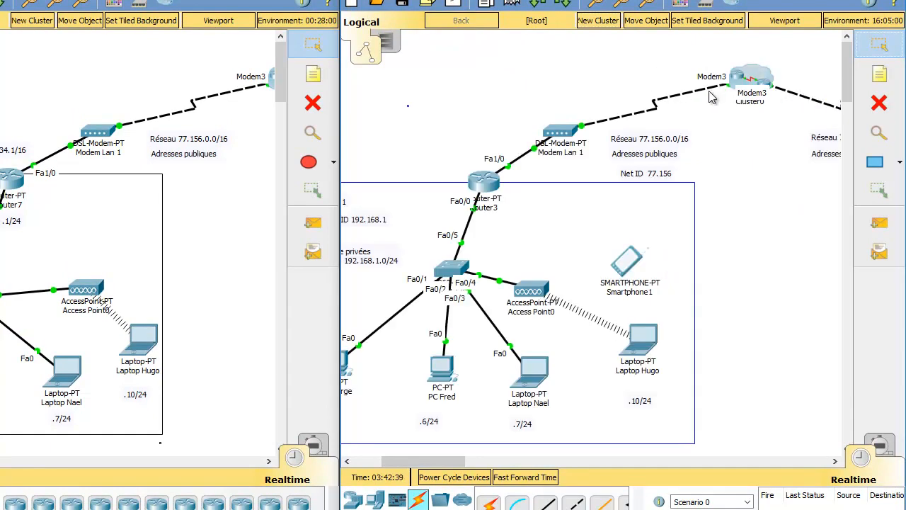
left_click(756, 78)
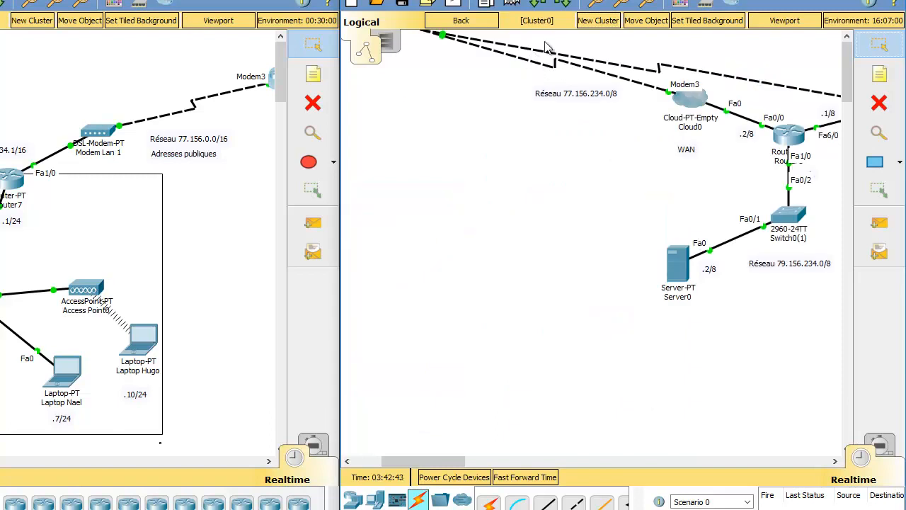
left_click_drag(439, 459, 466, 458)
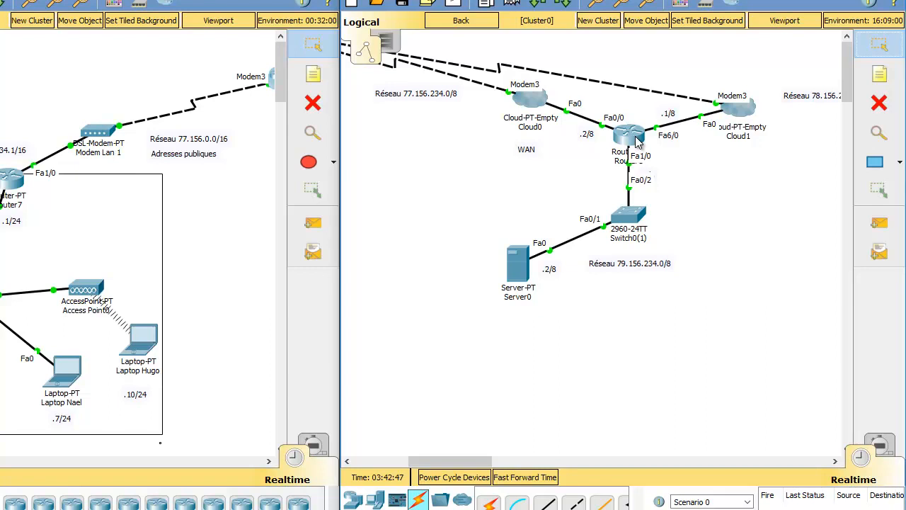
mouse_move(636, 142)
left_click(476, 27)
Add network 192.168.1.0 to Router3's RIP routing.
left_click_drag(443, 469, 412, 469)
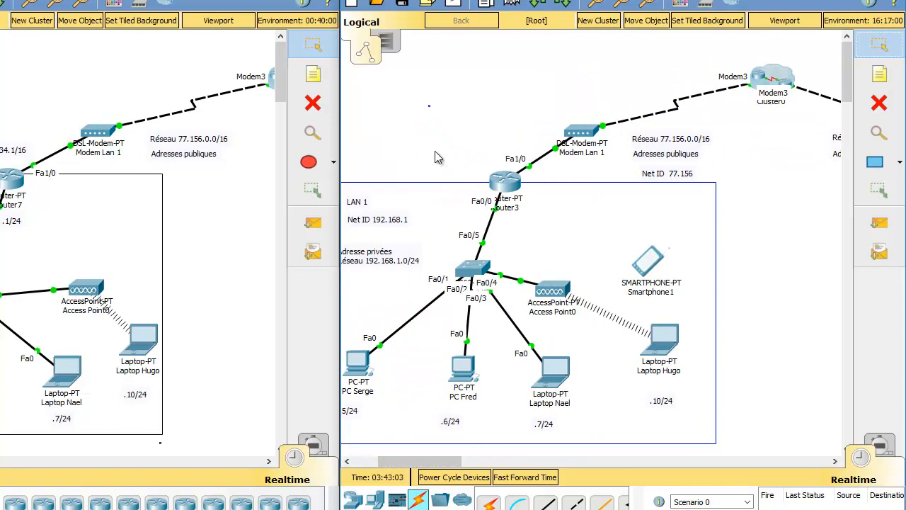
left_click(505, 186)
left_click_drag(389, 54, 273, 58)
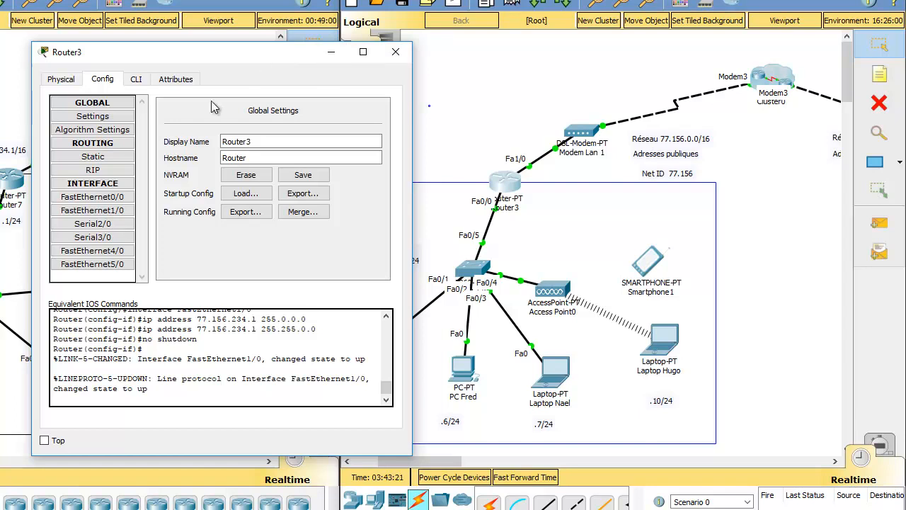
left_click(93, 156)
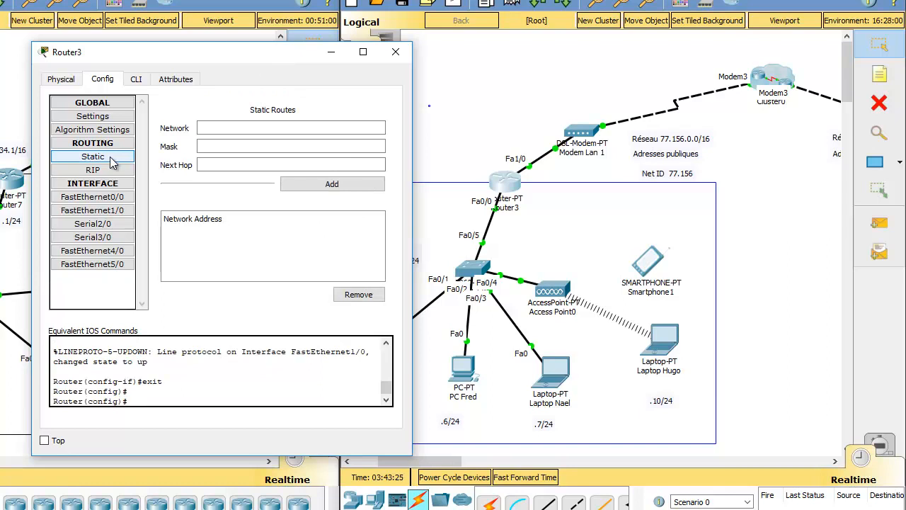
left_click(116, 172)
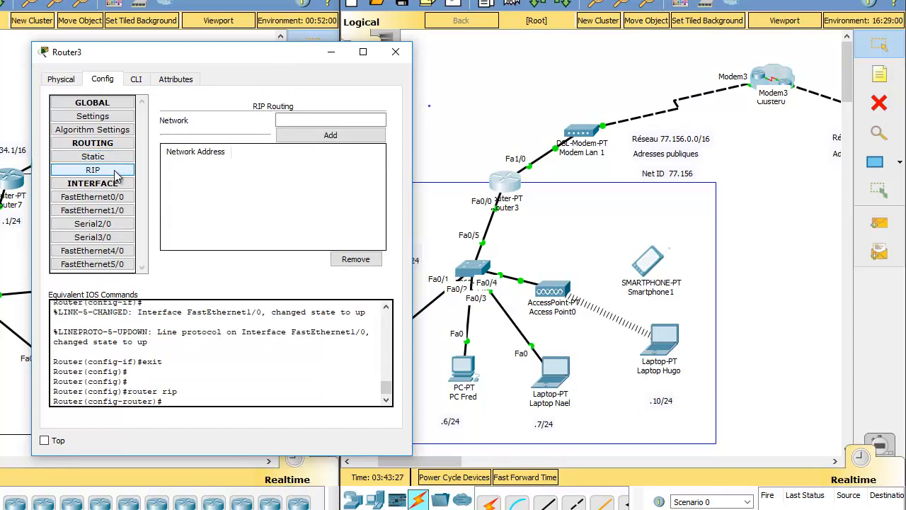
left_click_drag(241, 58, 181, 81)
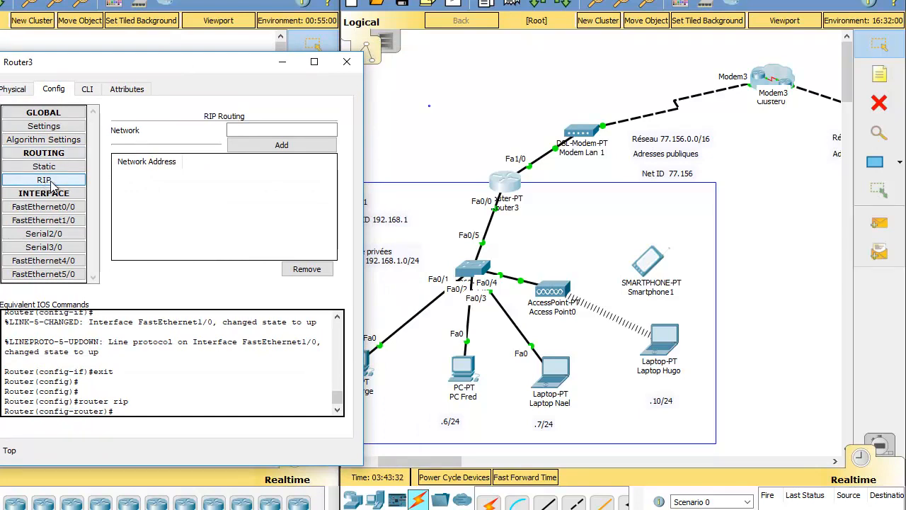
left_click(258, 129)
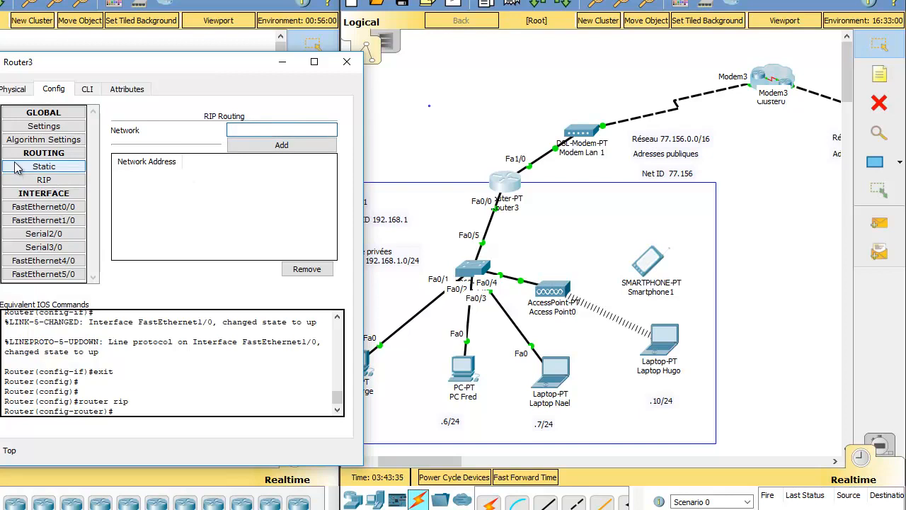
left_click_drag(228, 70, 165, 78)
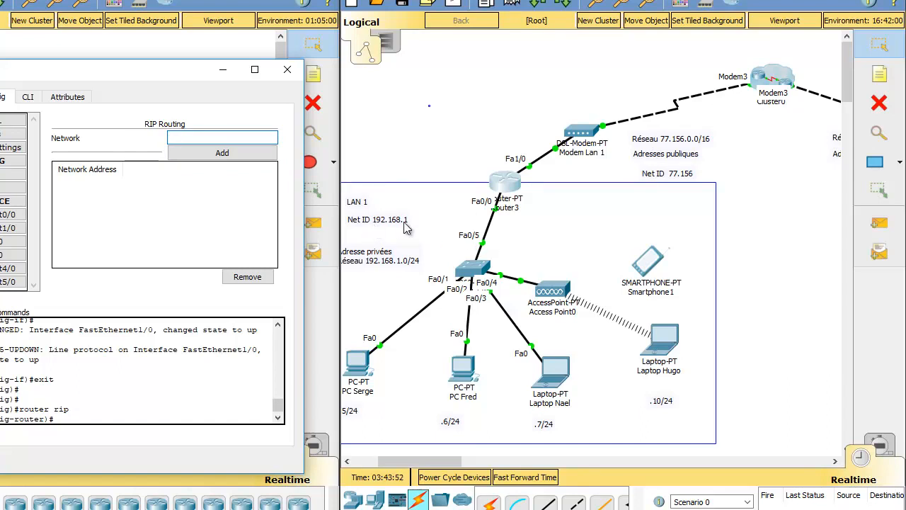
type("68.1.0")
left_click(238, 160)
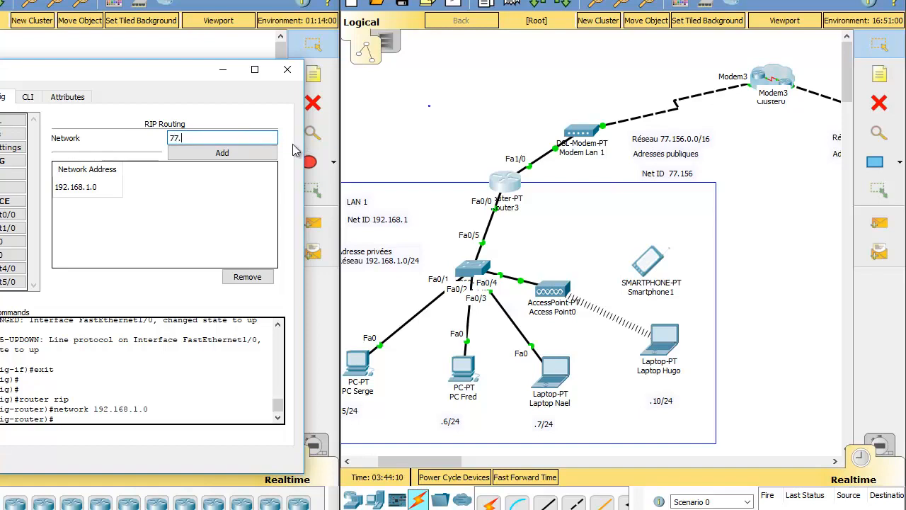
Add network 77.0.0.0 to Router3's RIP routing and close the router's configuration window.
type(".0.0")
left_click(223, 158)
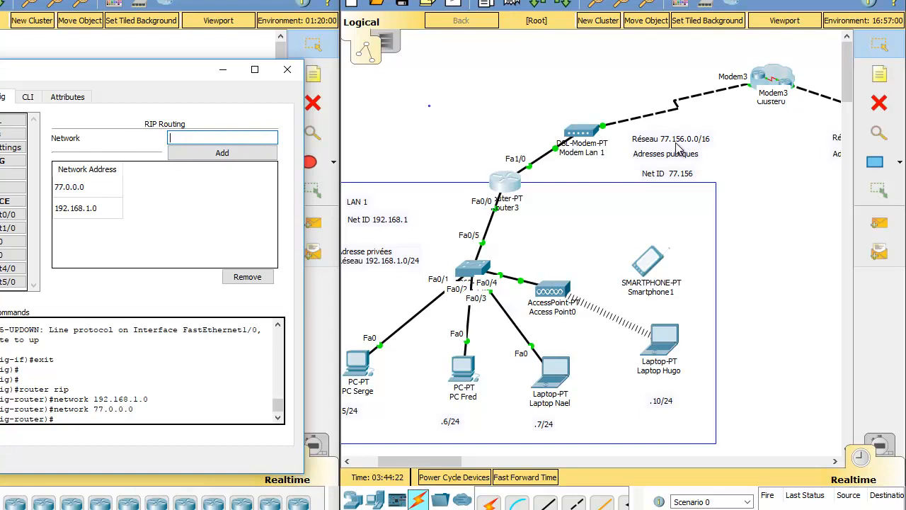
left_click(64, 190)
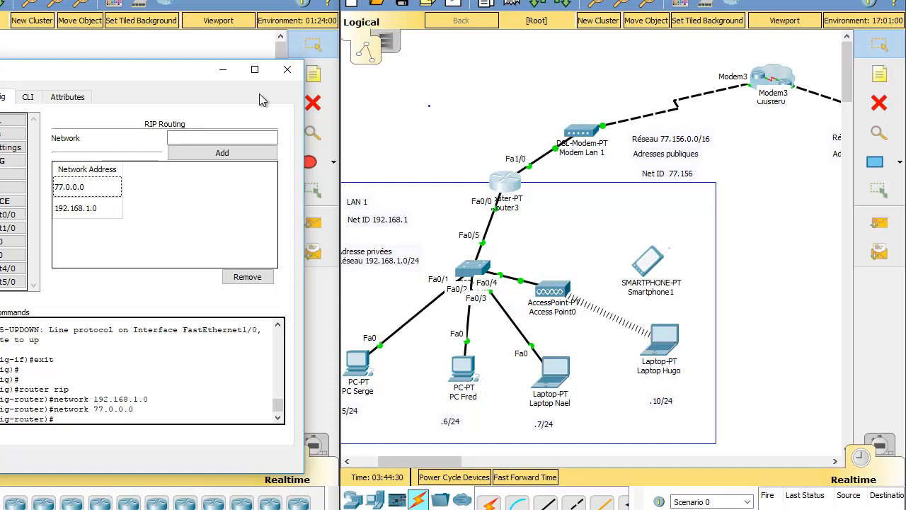
left_click(287, 71)
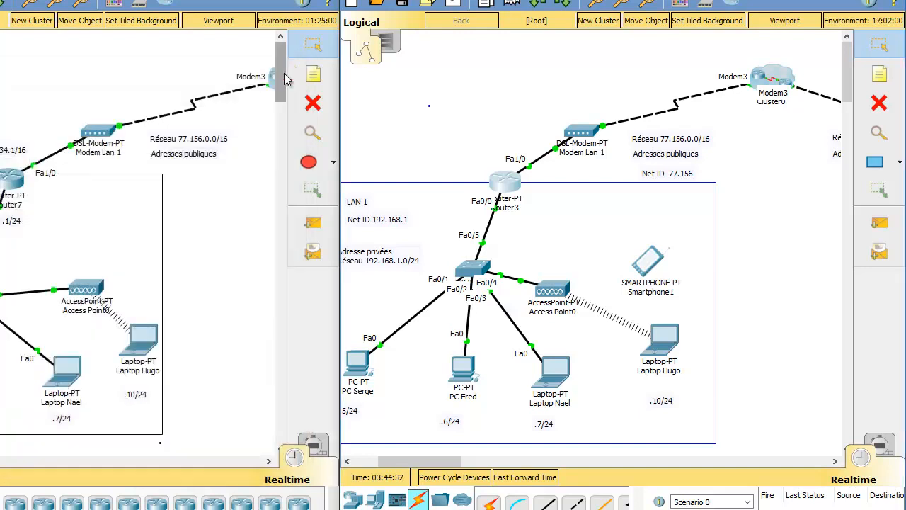
Send a simple PDU from the .6/24 PC to Router1 inside Cluster0 to test the route to the WAN.
left_click(877, 225)
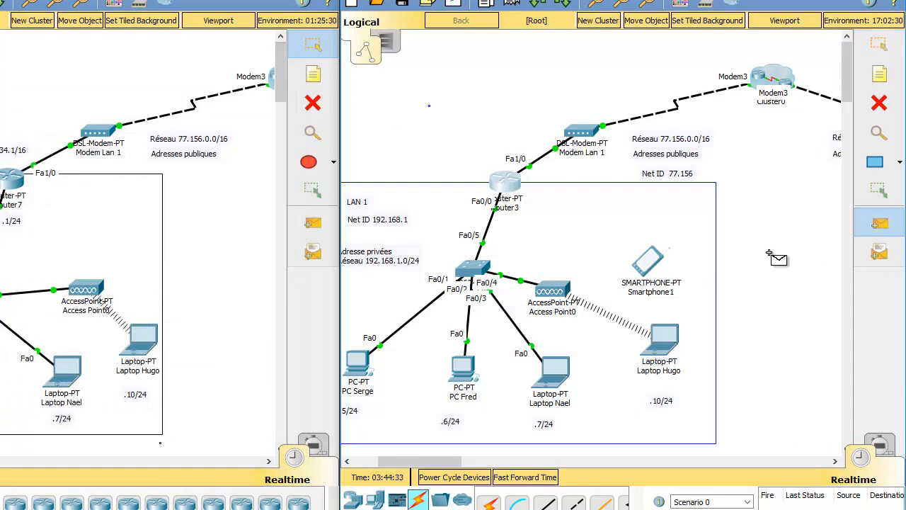
left_click(464, 368)
left_click(772, 77)
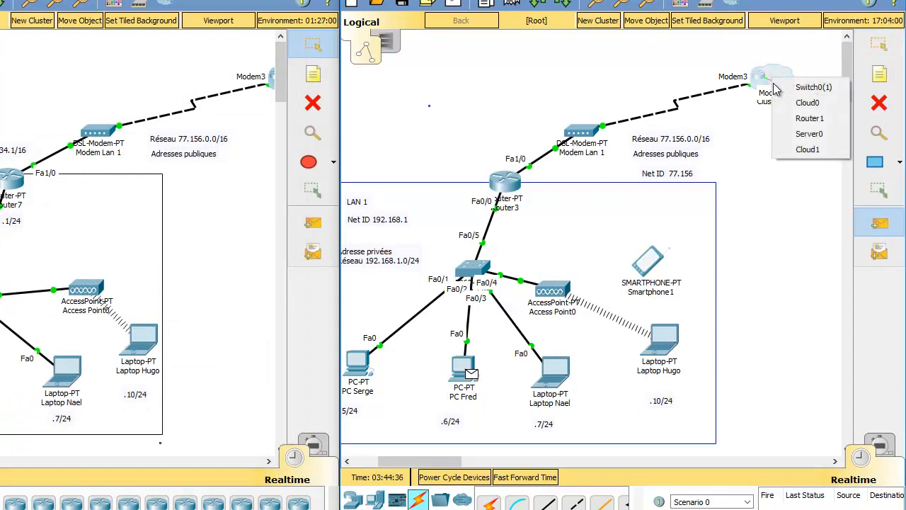
left_click(806, 119)
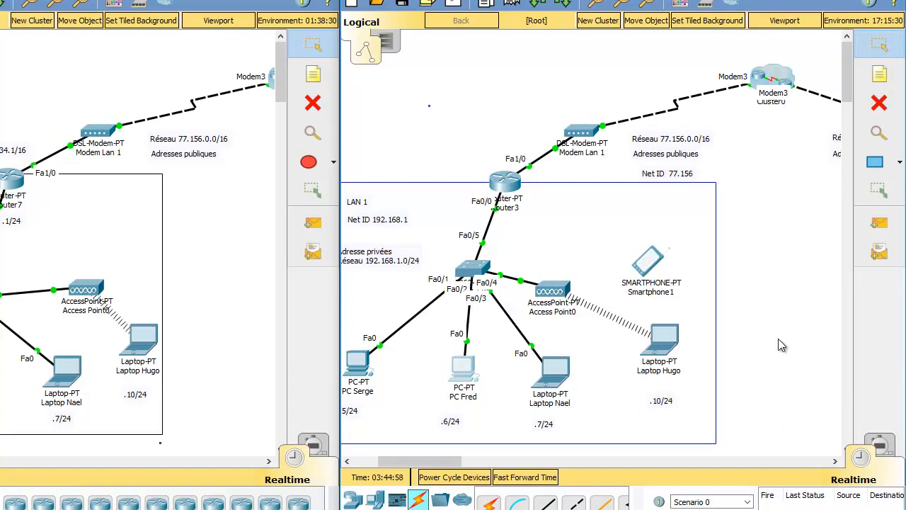
Test connectivity from Router3 to Router1 inside Cluster0 with a simple PDU.
left_click(882, 222)
left_click(507, 186)
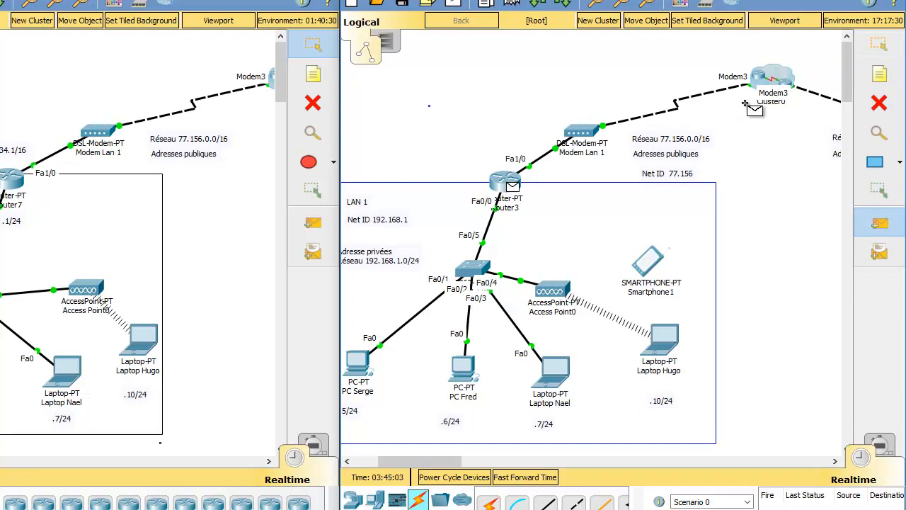
left_click(772, 78)
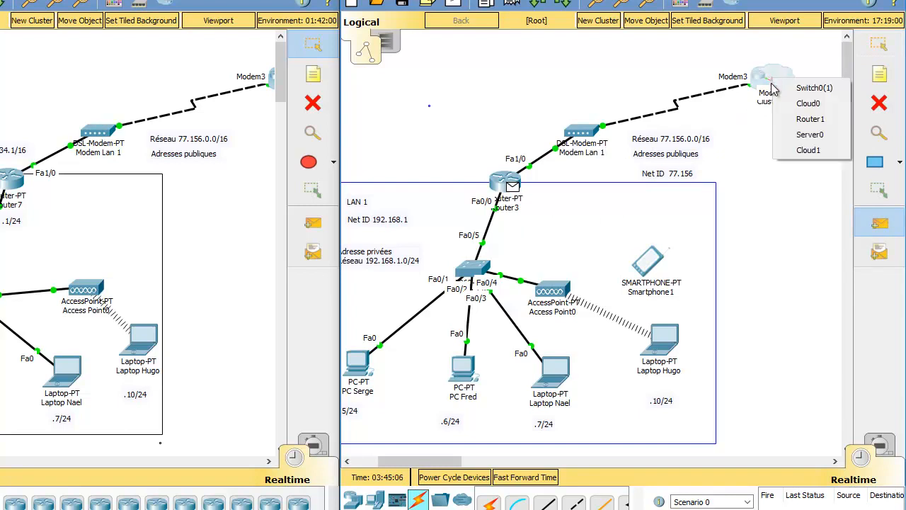
left_click(797, 119)
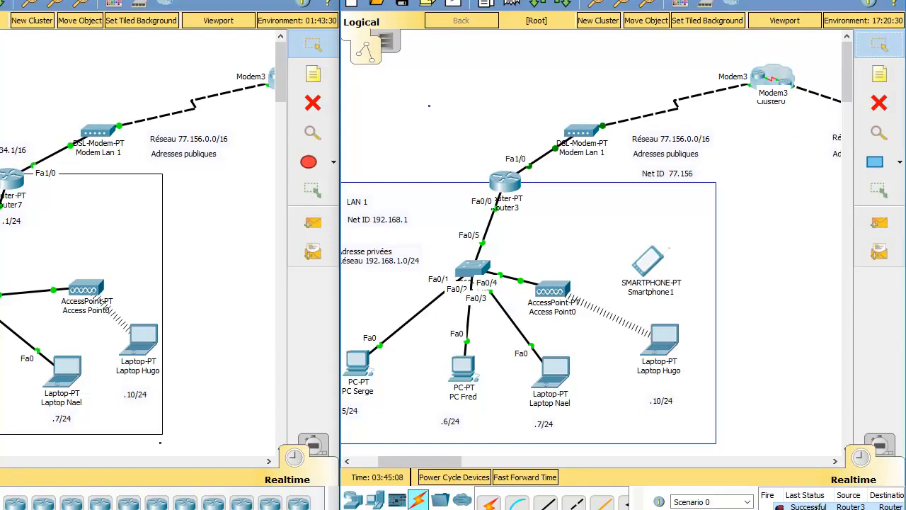
Send a simple PDU from the .5/24 PC to Router1 inside Cluster0, and delete Scenario 0's PDU results.
left_click(879, 223)
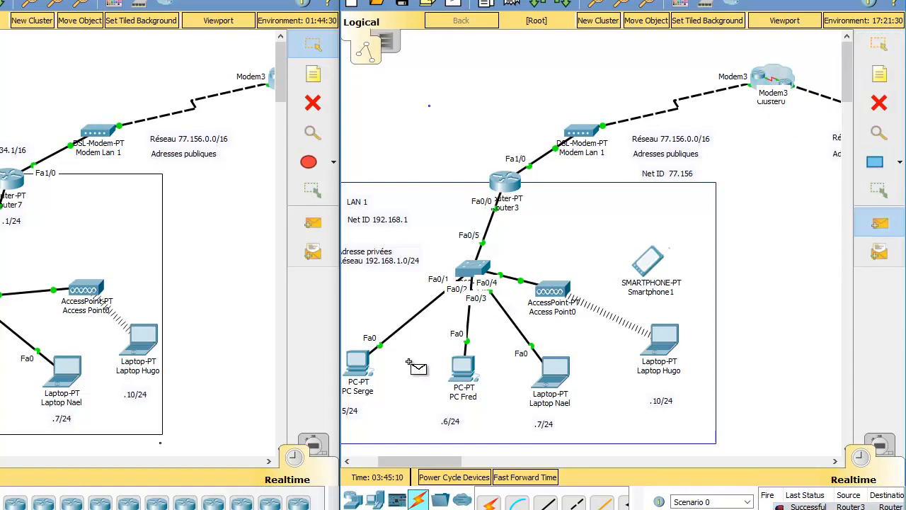
left_click(358, 363)
left_click(777, 80)
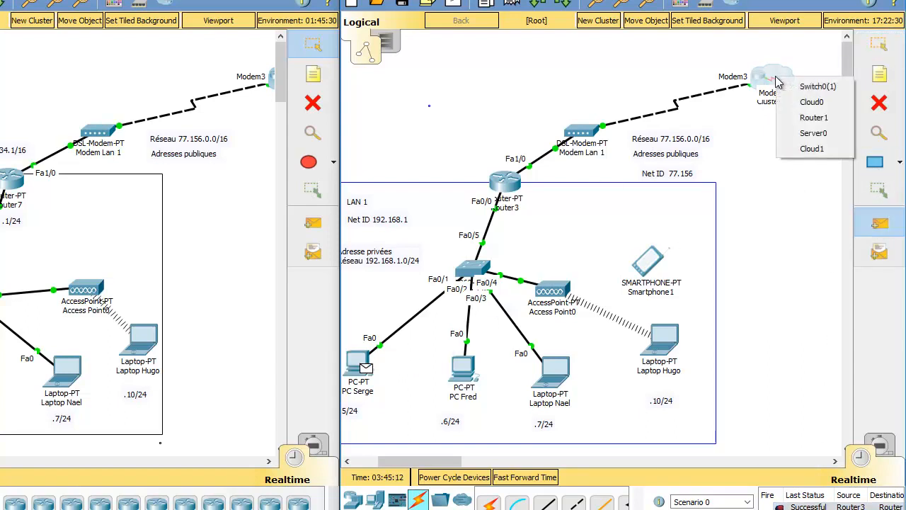
left_click(800, 119)
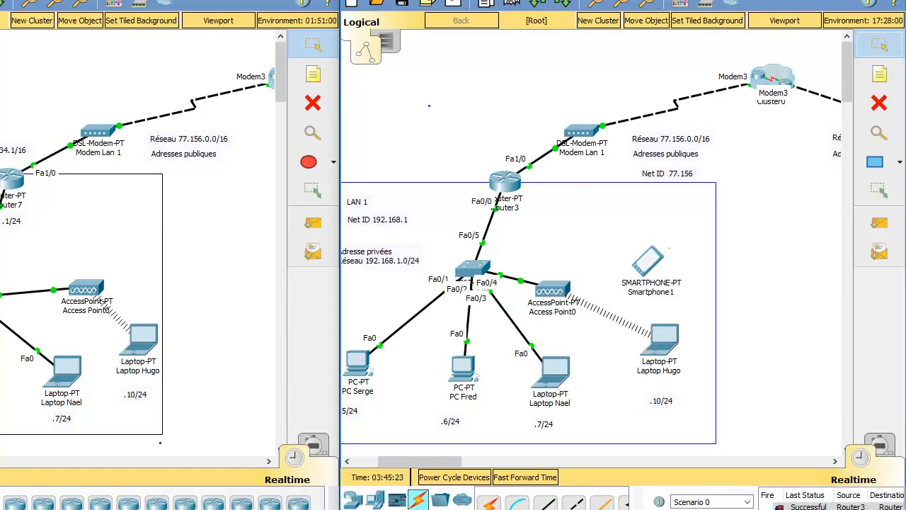
left_click(732, 509)
Test the link from the .5/24 PC to Router3 with a simple PDU, and clear Scenario 0's results.
scroll(577, 276, "left", 3)
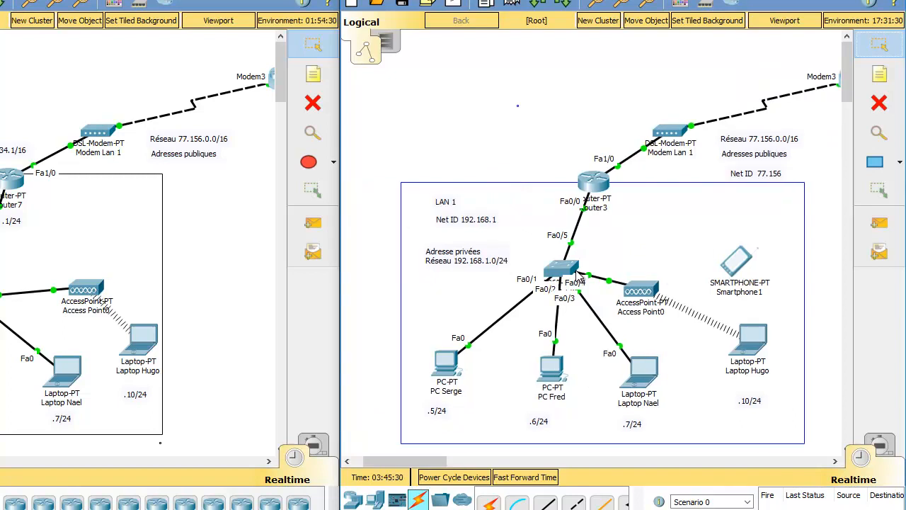
left_click_drag(448, 463, 457, 464)
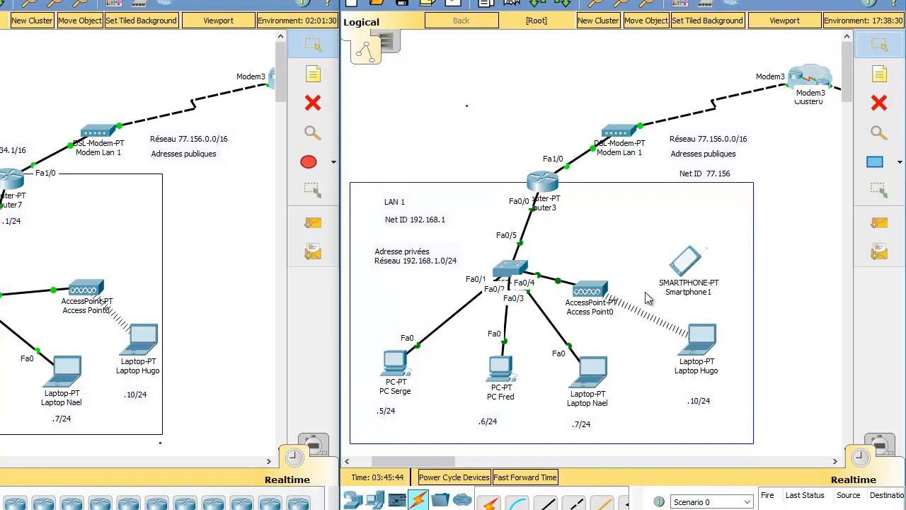
left_click(880, 223)
left_click(396, 366)
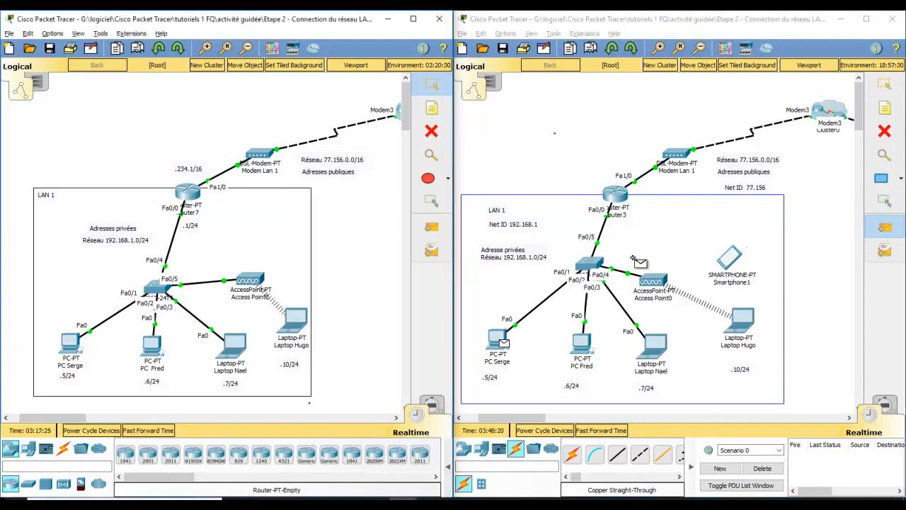
left_click(615, 193)
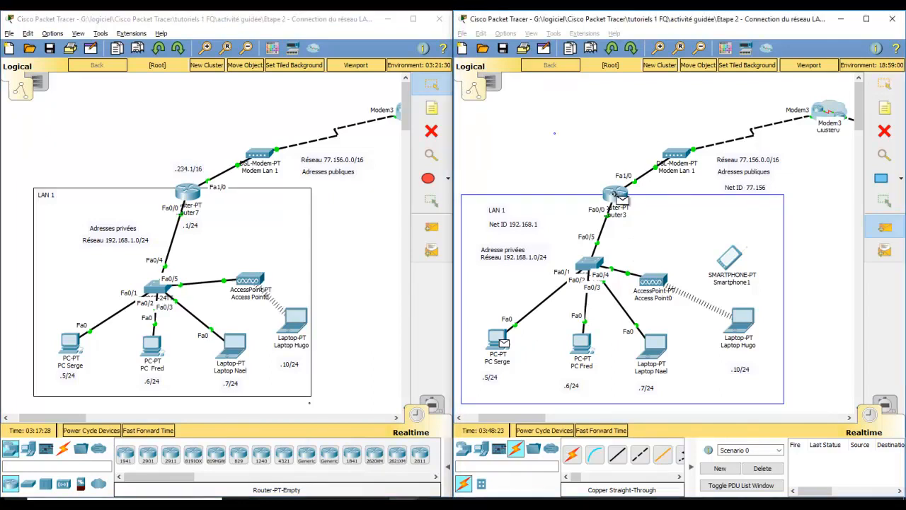
left_click(762, 468)
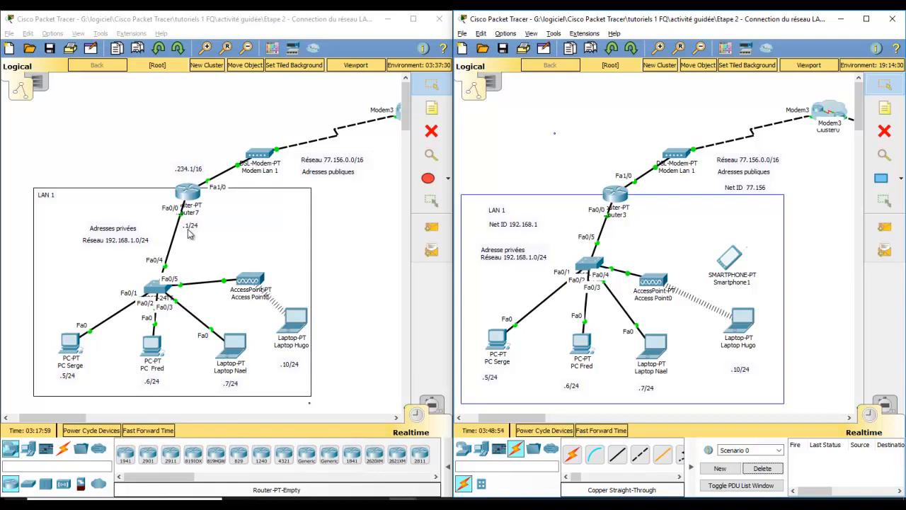
Set the .5/24 PC's default gateway to 192.168.1.1 in its IP configuration and close its window.
left_click(504, 342)
left_click_drag(513, 84, 279, 97)
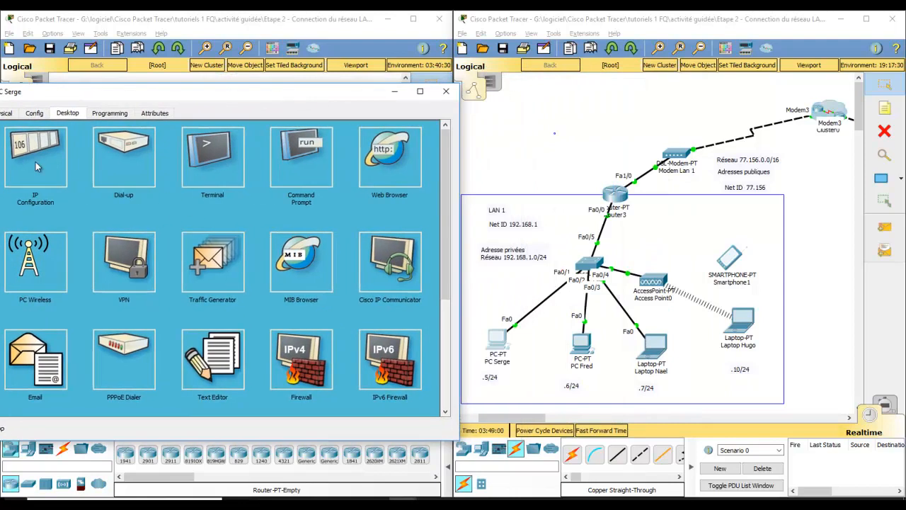
left_click(37, 166)
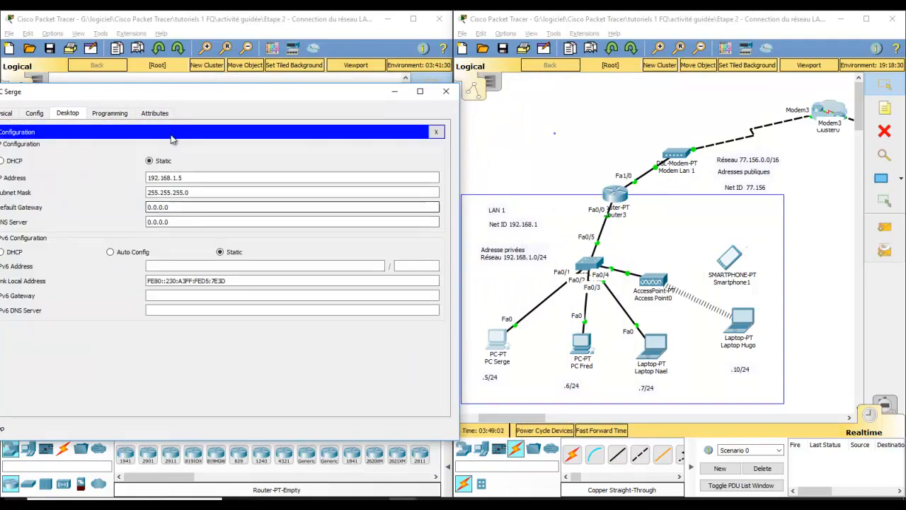
left_click_drag(173, 94, 195, 95)
left_click(219, 206)
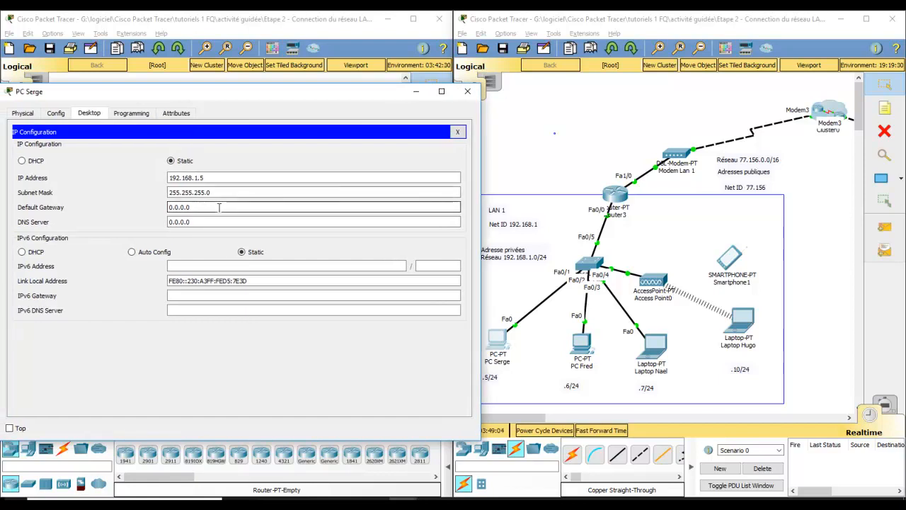
left_click_drag(191, 207, 140, 209)
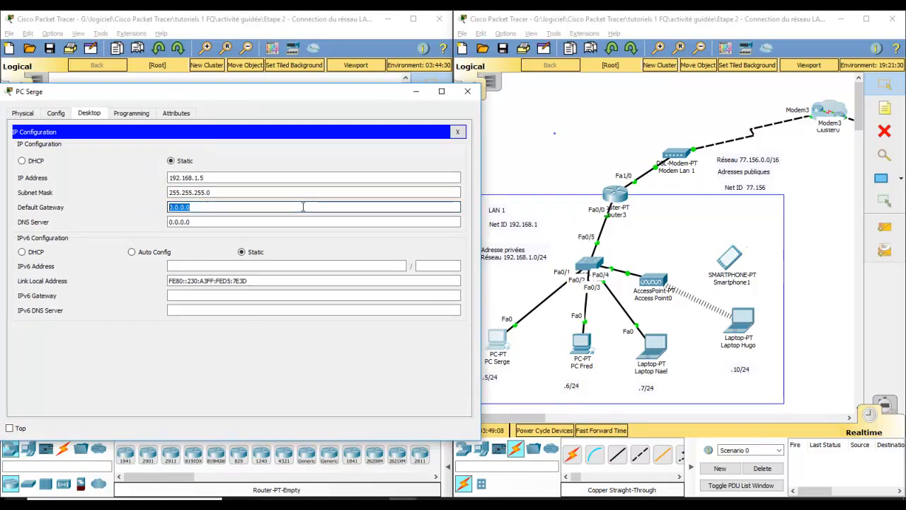
type("192.168.1.1")
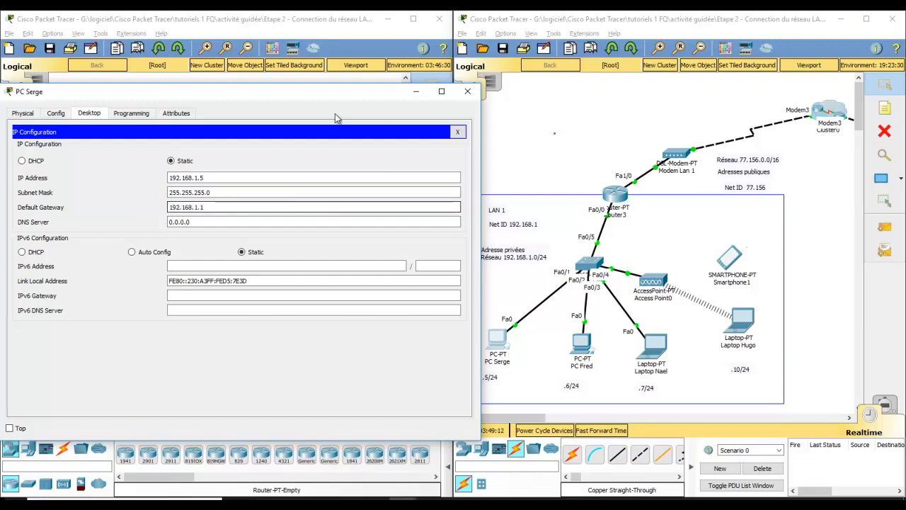
left_click(467, 92)
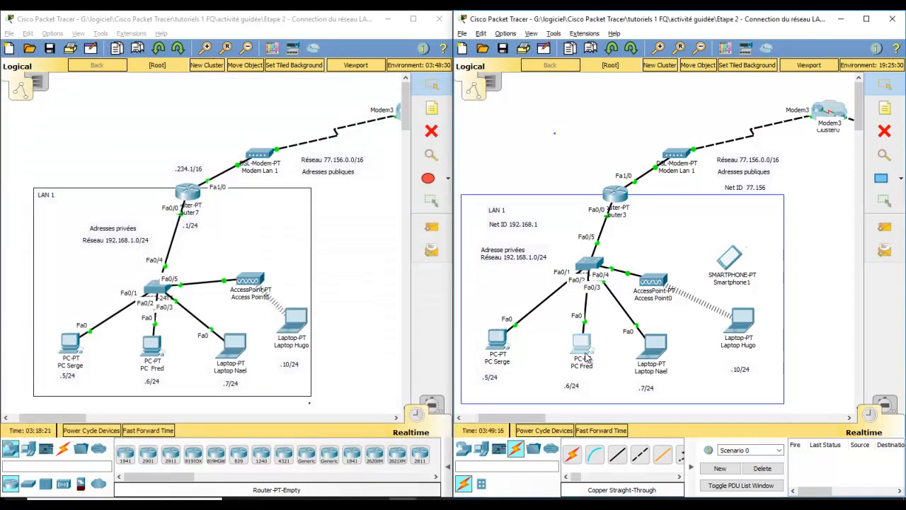
Set the .6/24 PC's default gateway to 192.168.1.1 in its IP configuration.
left_click(582, 347)
left_click(303, 98)
left_click(273, 138)
key("Tab")
type("19")
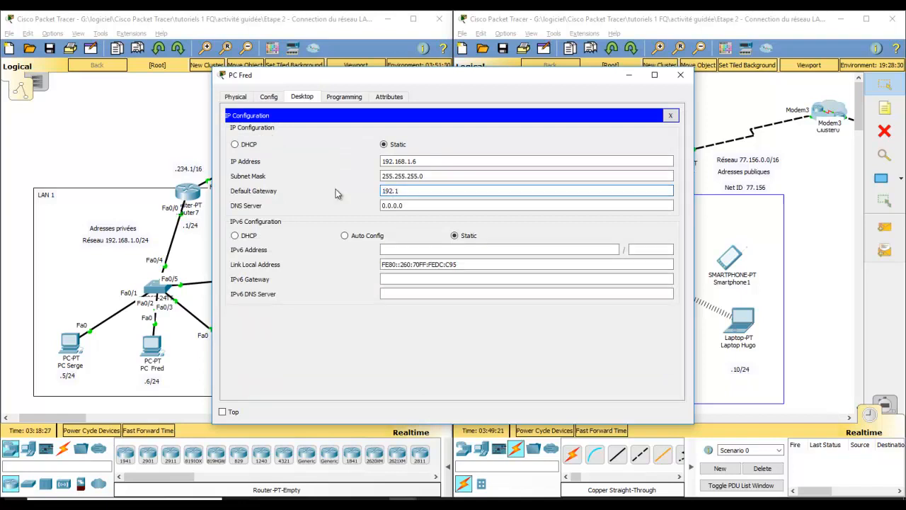
type("2.168.1.1")
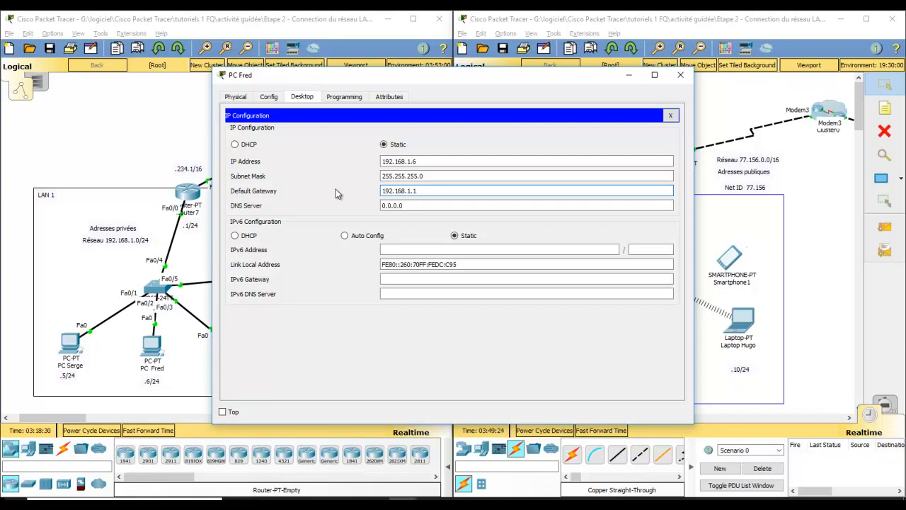
key("Return")
key("ctrl+c")
Close the .6/24 PC's window and set the .7/24 laptop's default gateway to 192.168.1.1 in its IP configuration.
left_click(680, 74)
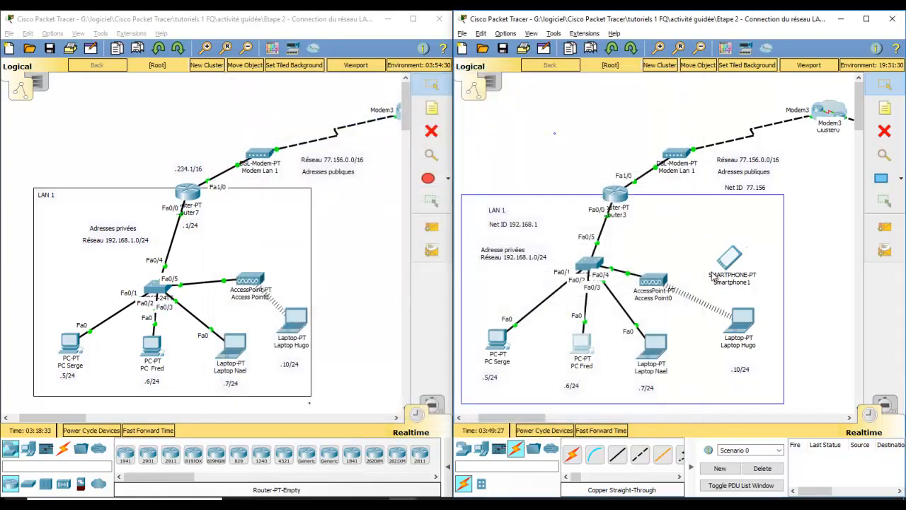
left_click(657, 348)
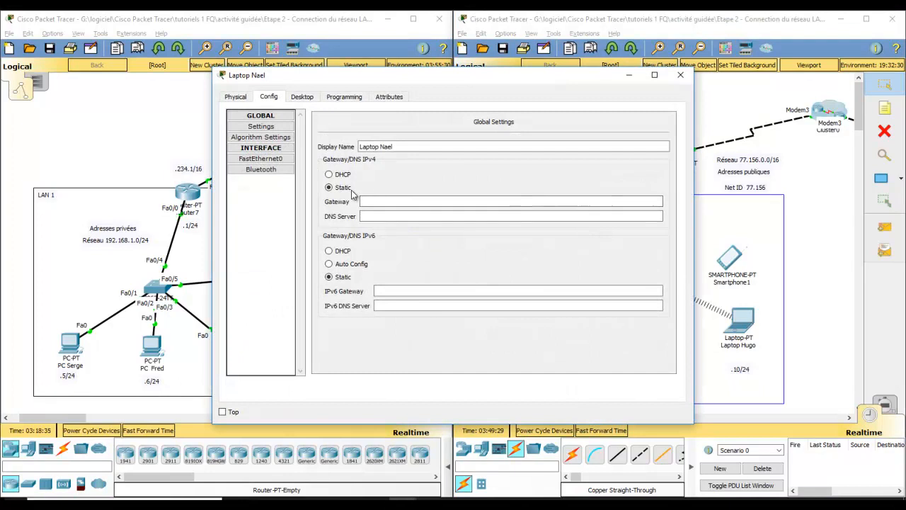
left_click(303, 97)
left_click(269, 139)
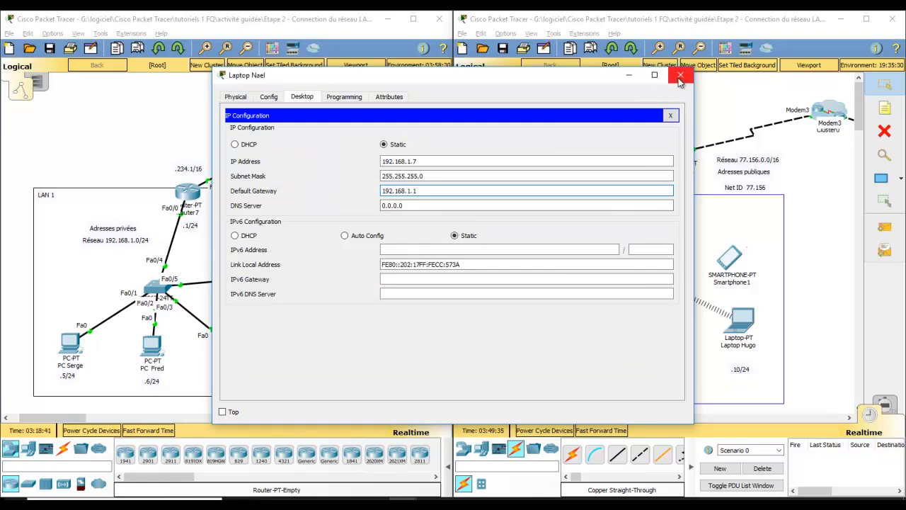
left_click(680, 74)
Set the .10/24 laptop's default gateway to 192.168.1.1 in its IP configuration and close its window.
left_click(743, 325)
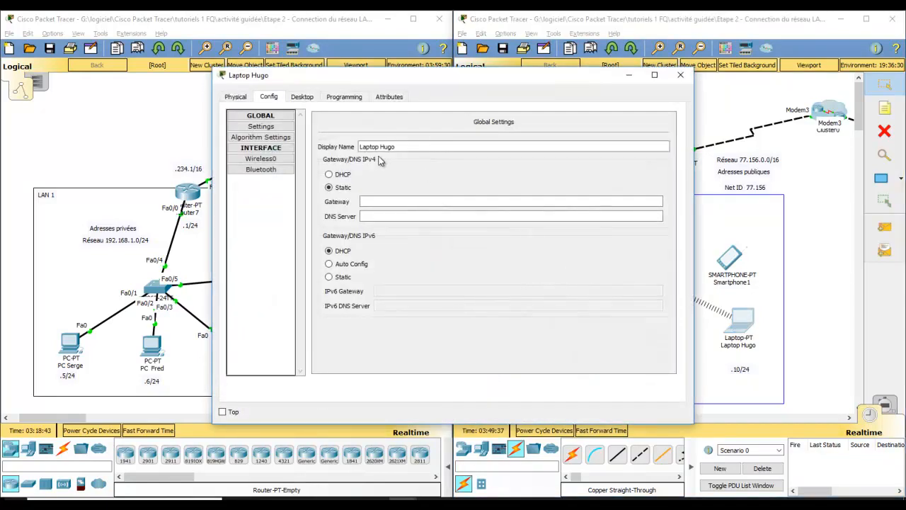
left_click(302, 97)
left_click(274, 130)
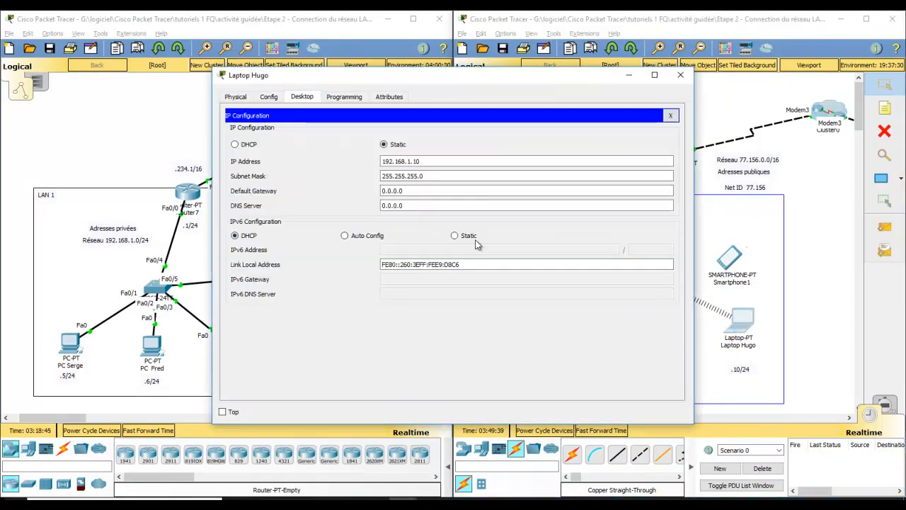
key("ctrl+v")
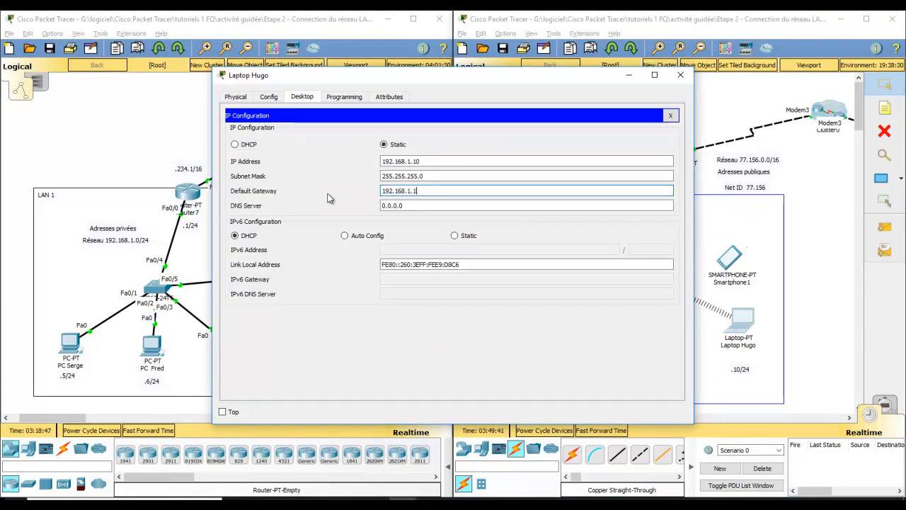
left_click(681, 75)
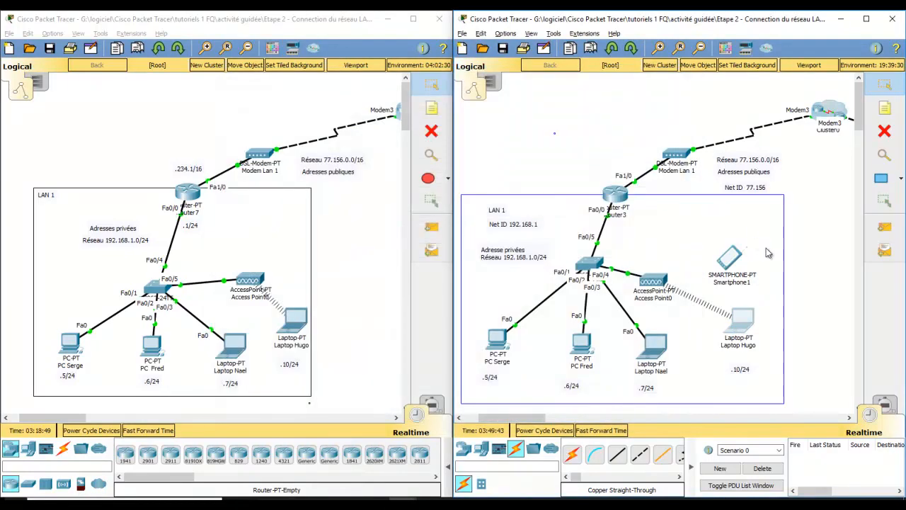
Test connectivity from the .5/24 PC to the router inside Cluster0 with a simple PDU.
left_click(888, 231)
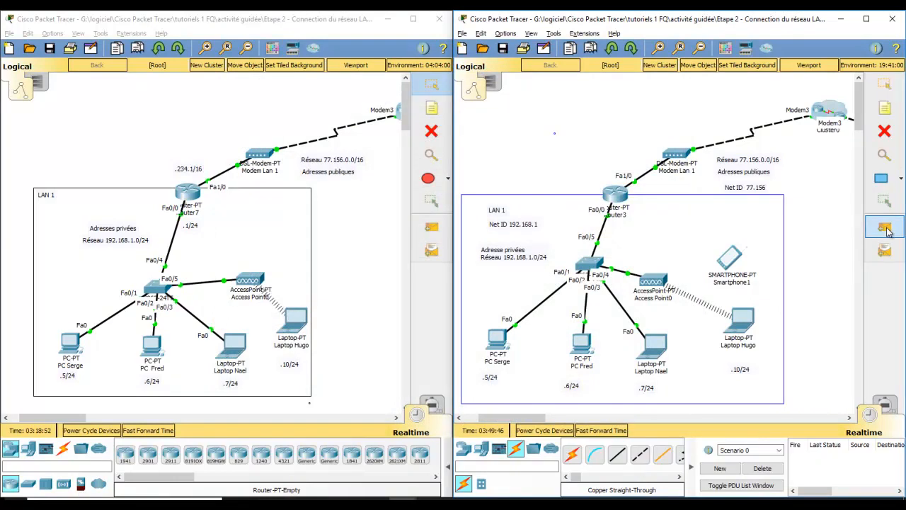
left_click(497, 340)
left_click(834, 110)
left_click(862, 140)
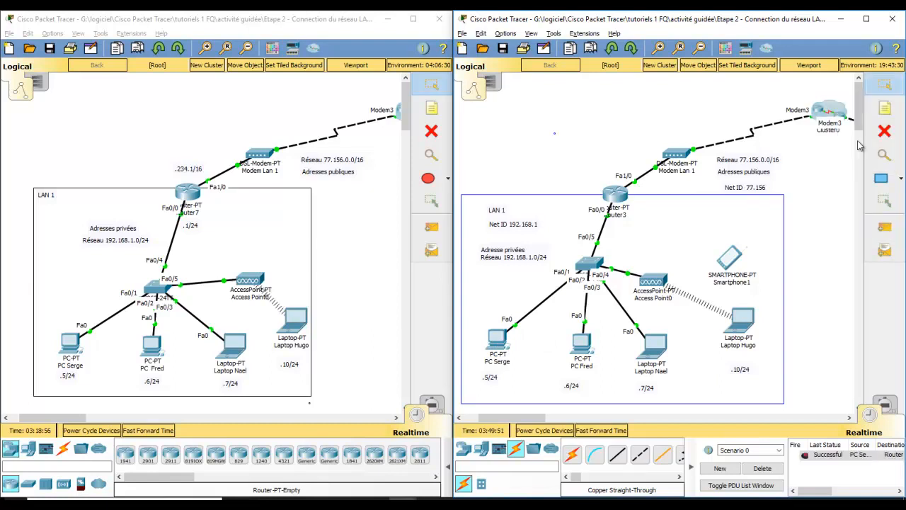